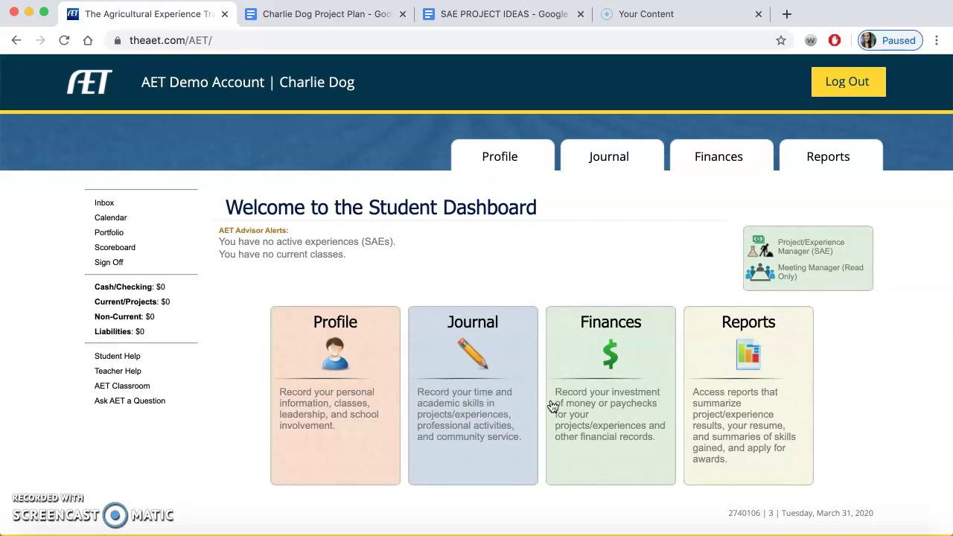
# Step: Open the Project/Experience Manager (SAE) from the AET Journal
pyautogui.click(461, 399)
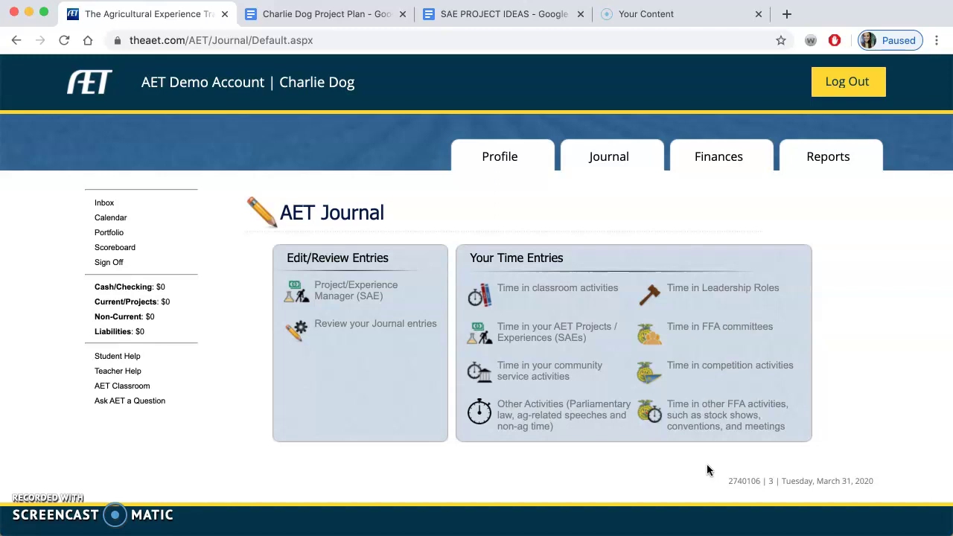
pyautogui.click(349, 296)
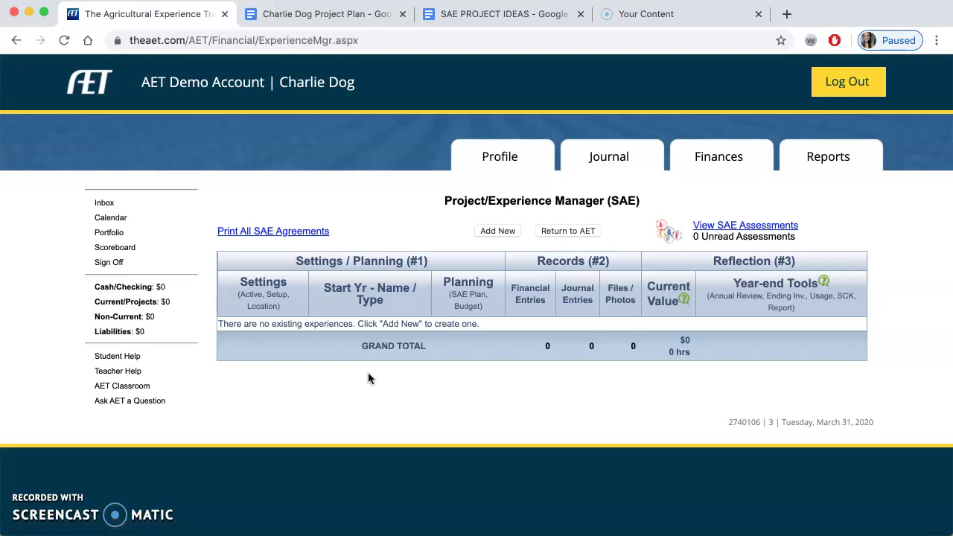
# Step: Switch to the SAE PROJECT IDEAS Google document and look through its lists of possible projects
pyautogui.click(491, 22)
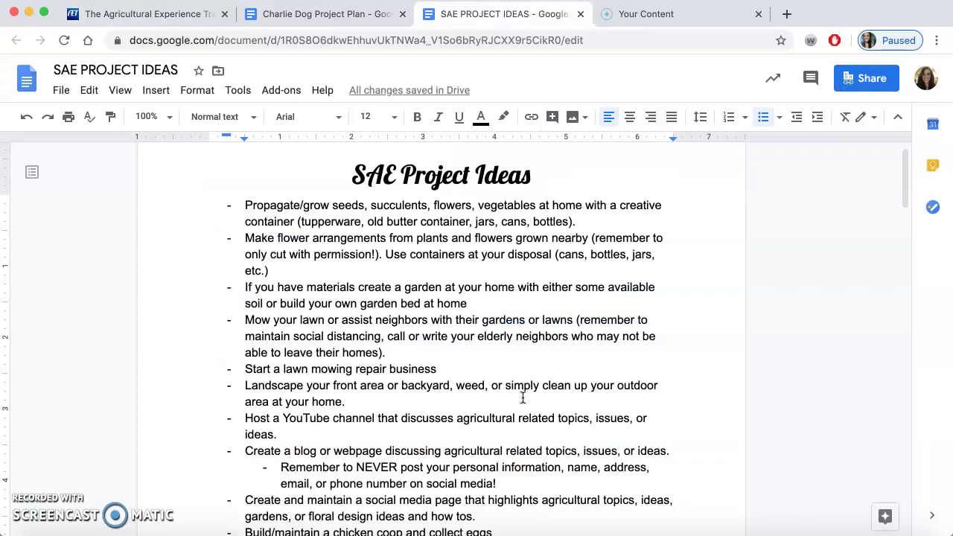
pyautogui.scroll(-5, 522, 399)
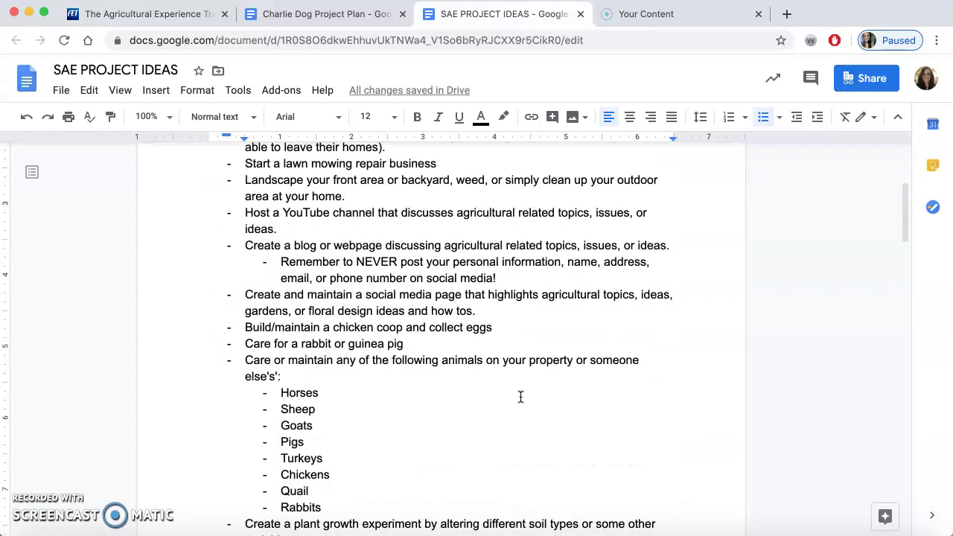
pyautogui.scroll(-6, 520, 396)
pyautogui.scroll(-8, 520, 397)
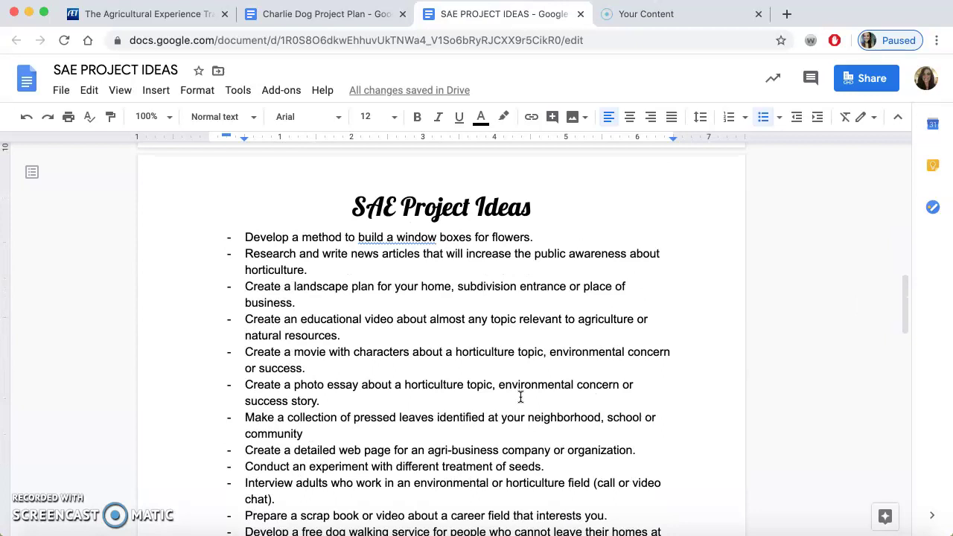
pyautogui.scroll(-4, 520, 397)
pyautogui.scroll(-11, 520, 379)
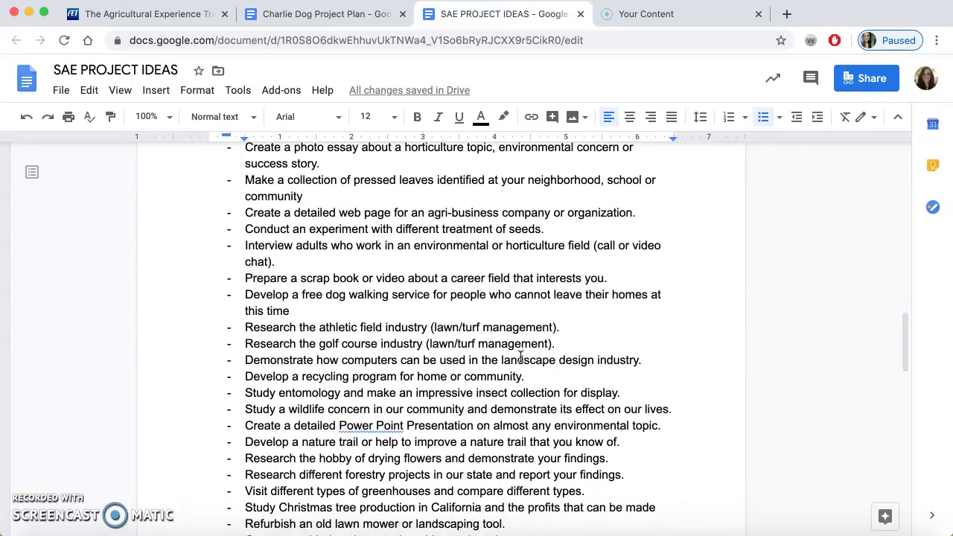
pyautogui.scroll(-16, 521, 357)
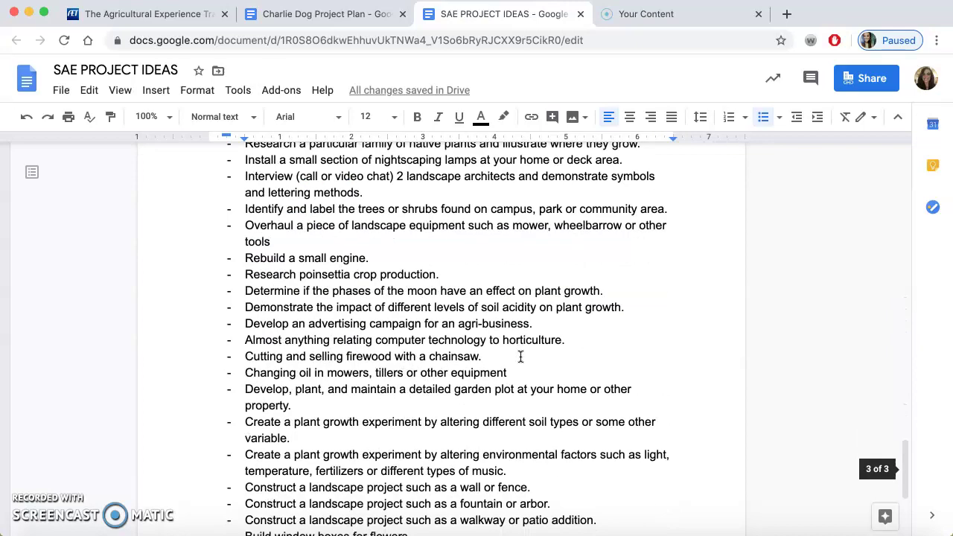
pyautogui.scroll(14, 521, 357)
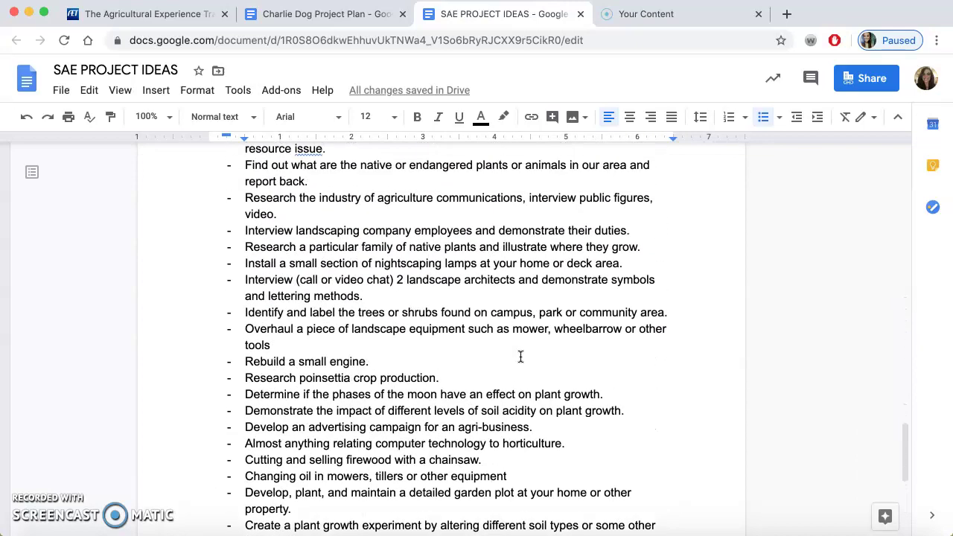
pyautogui.scroll(10, 519, 370)
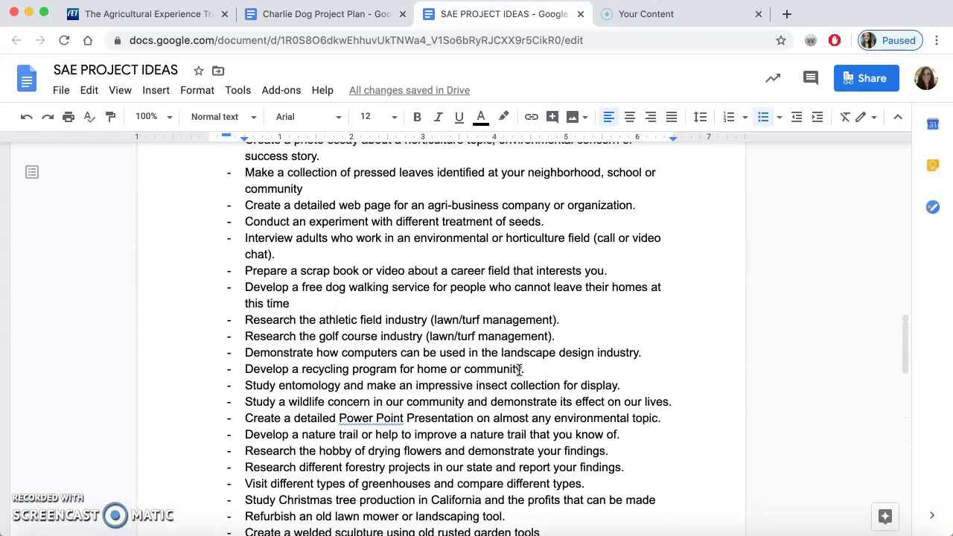
pyautogui.scroll(19, 519, 370)
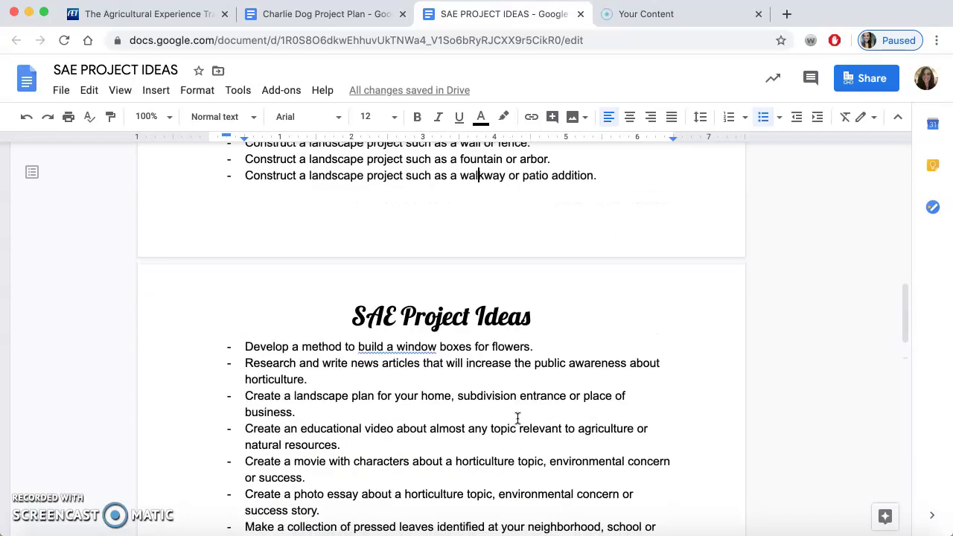
pyautogui.scroll(7, 513, 428)
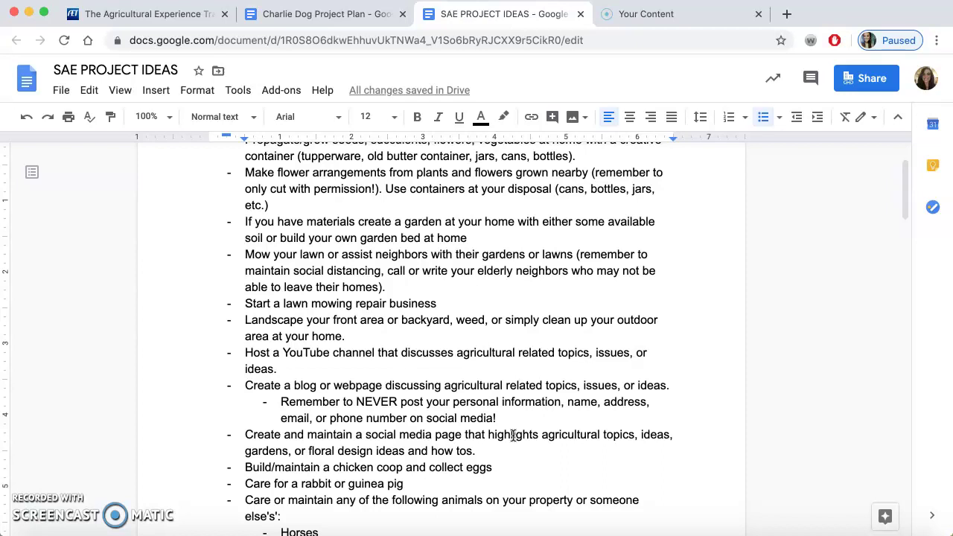
pyautogui.scroll(3, 467, 335)
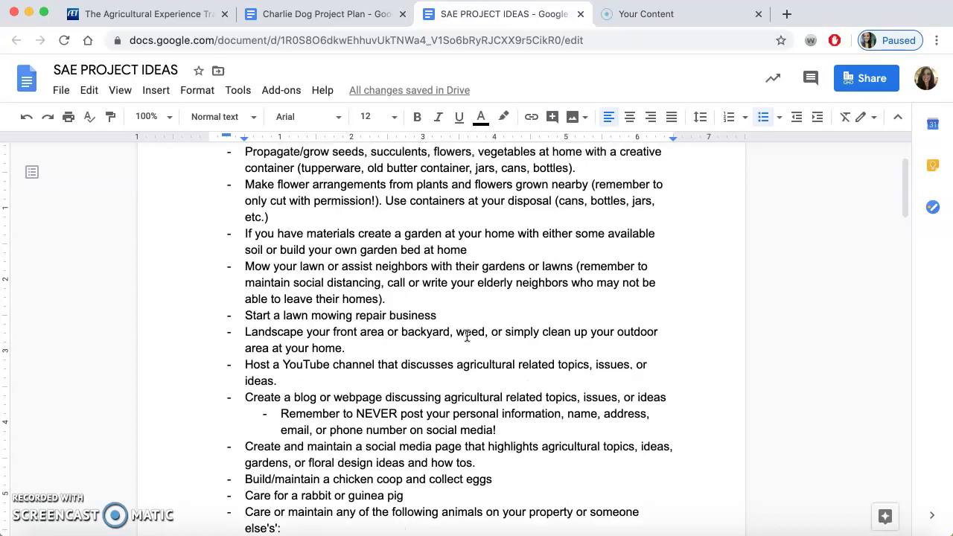
pyautogui.scroll(-8, 466, 335)
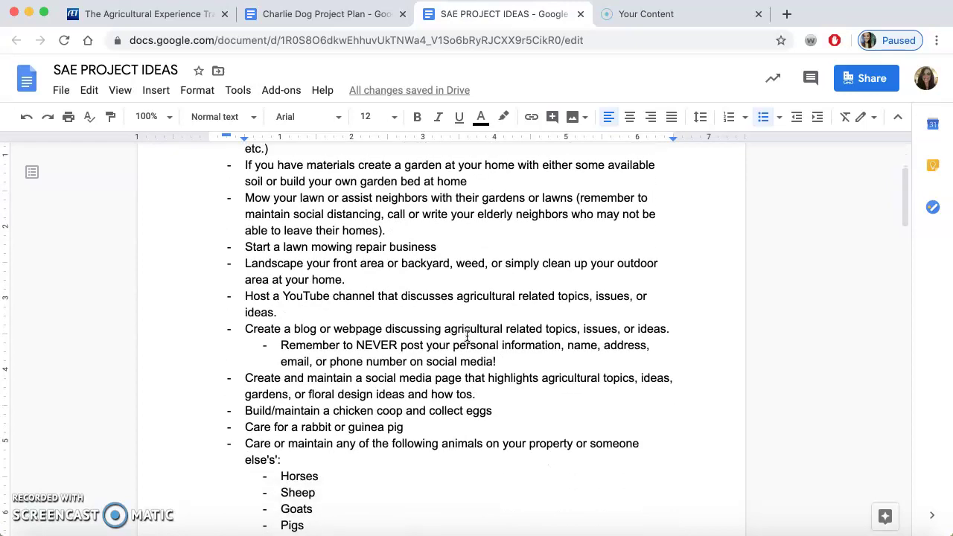
pyautogui.scroll(8, 467, 335)
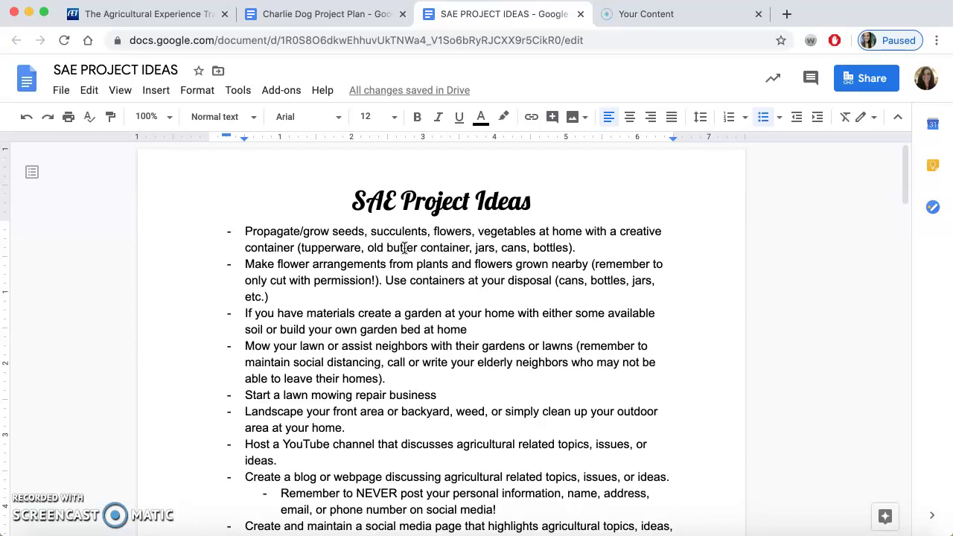
# Step: Return to AET's experience manager and add a new experience with the project name Cucumber Plants
pyautogui.click(151, 16)
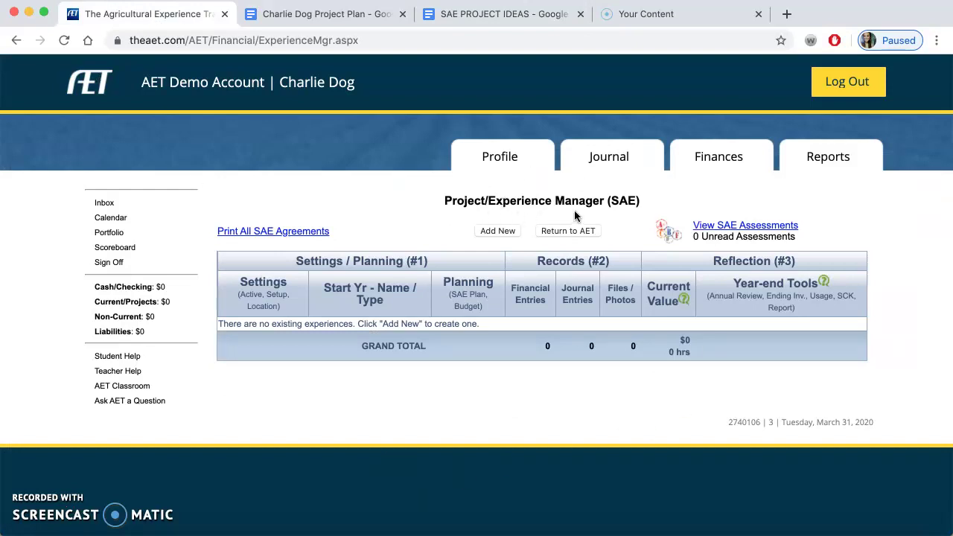
pyautogui.click(499, 231)
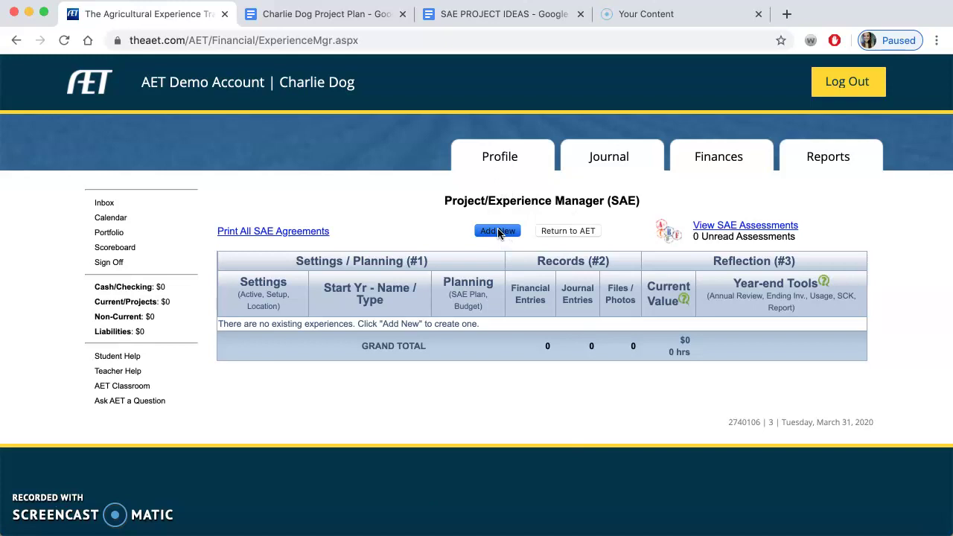
pyautogui.click(488, 239)
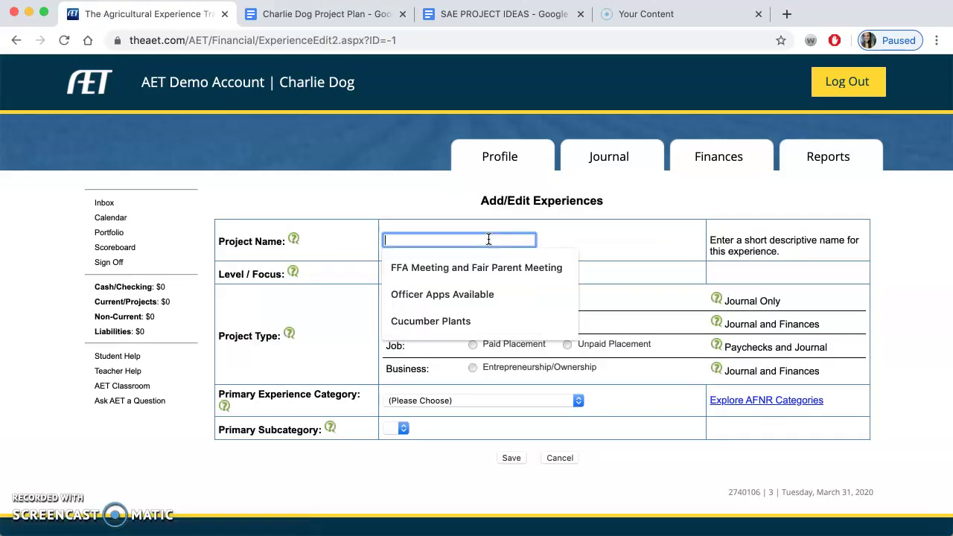
pyautogui.write('Cucumber Plants')
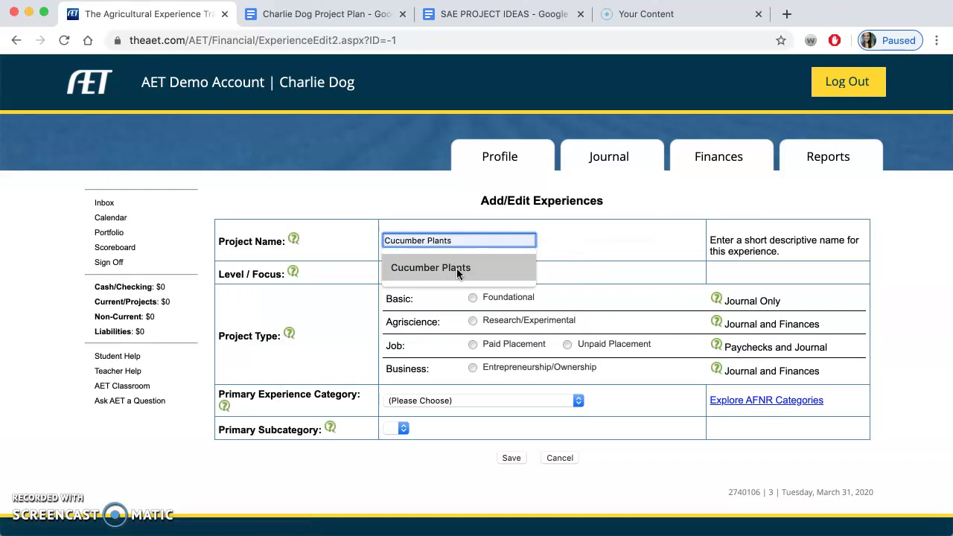
pyautogui.click(456, 268)
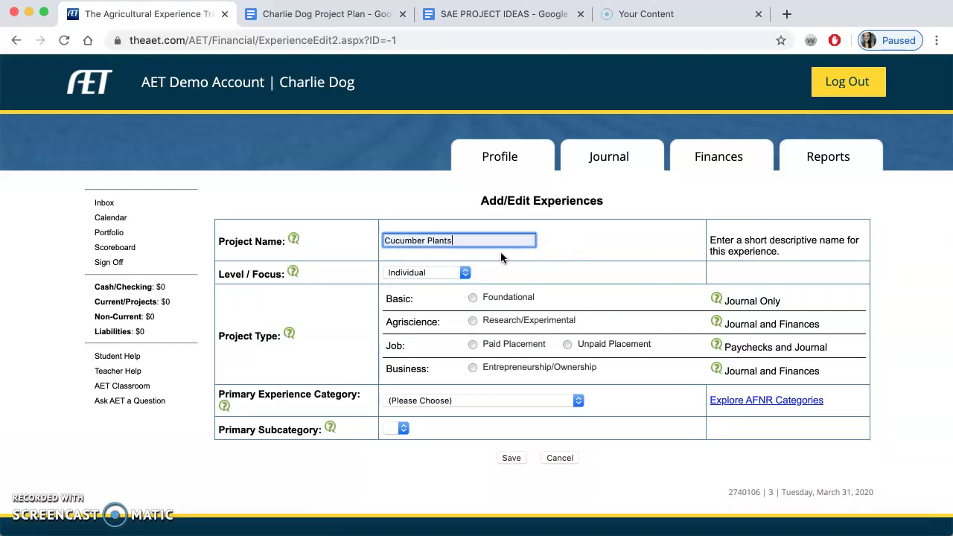
# Step: Keep the experience's level/focus as Individual and set its project type to Foundational
pyautogui.click(447, 272)
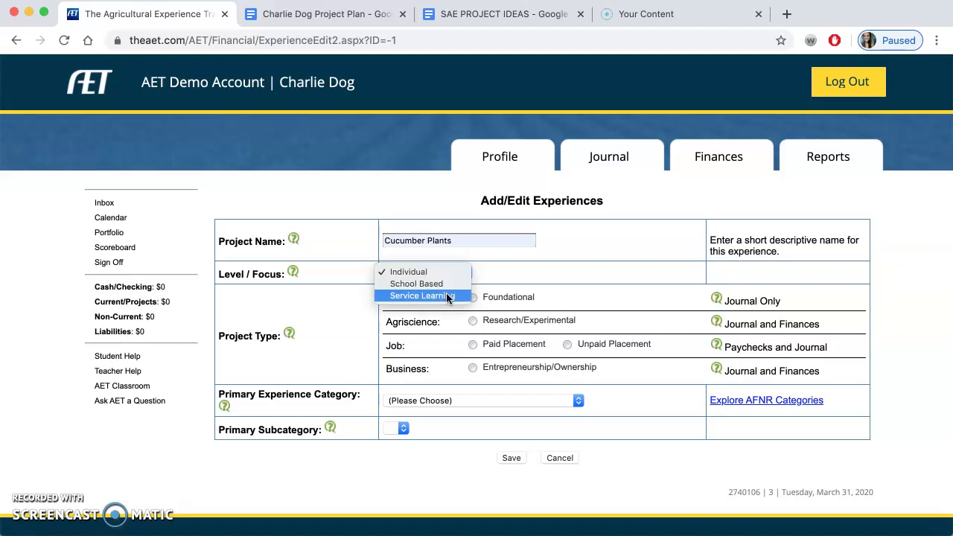
pyautogui.click(448, 273)
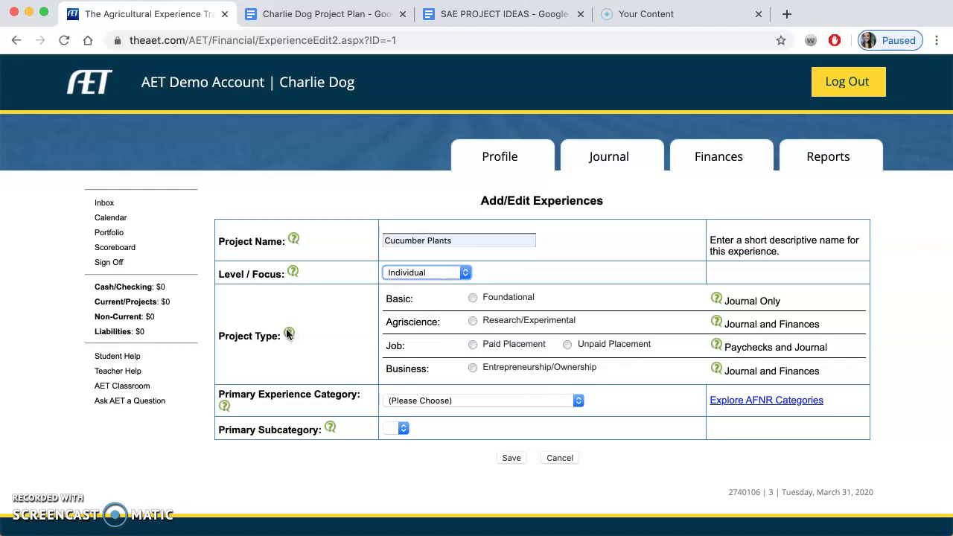
pyautogui.moveTo(288, 335)
pyautogui.click(472, 300)
pyautogui.moveTo(472, 303); pyautogui.dragTo(476, 403)
pyautogui.click(471, 302)
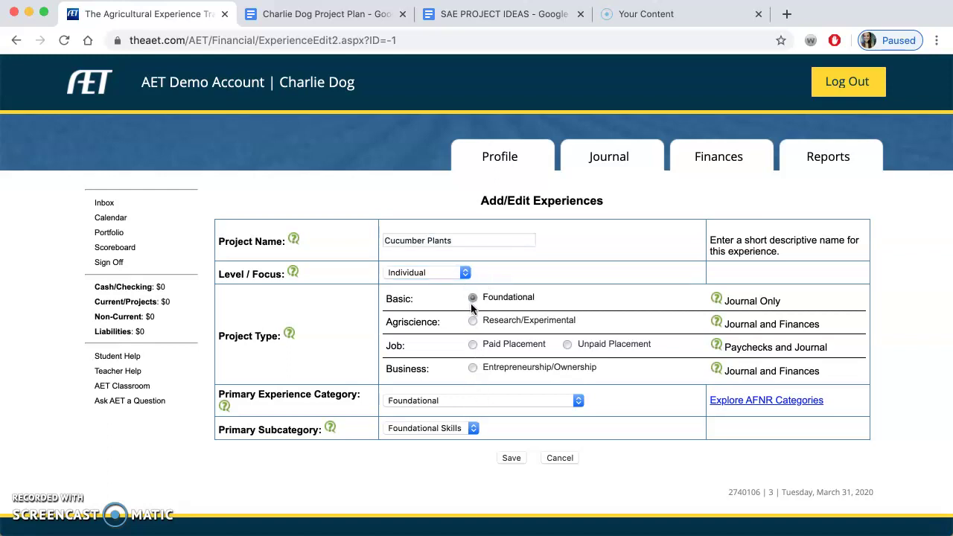
# Step: Set the primary experience category to Plant Systems and the subcategory to Vegetable, and save the experience
pyautogui.click(476, 404)
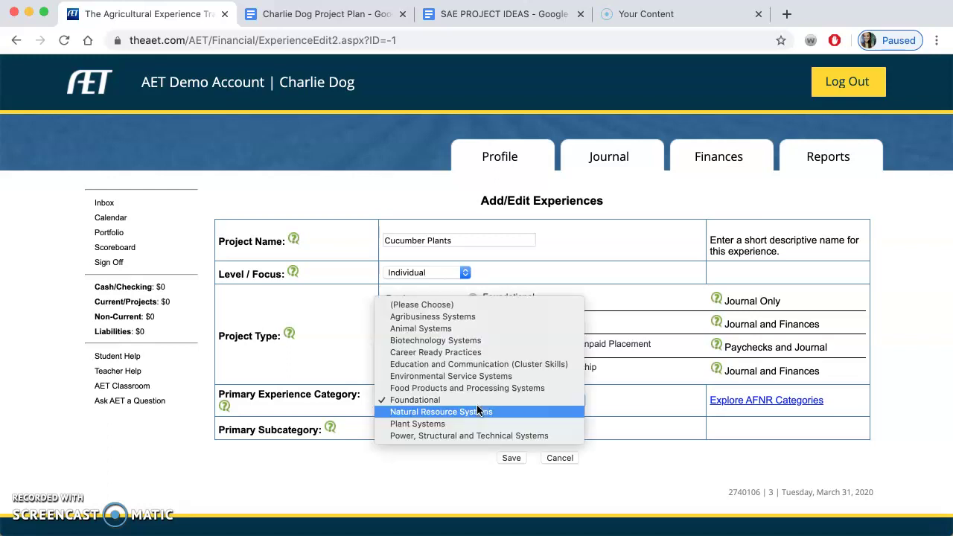
pyautogui.click(472, 423)
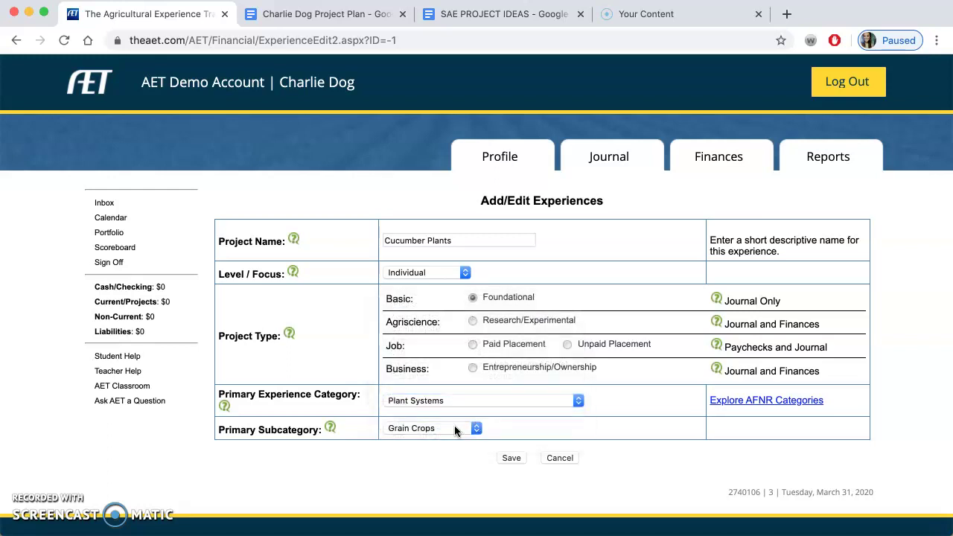
pyautogui.click(452, 427)
pyautogui.click(450, 462)
pyautogui.click(513, 458)
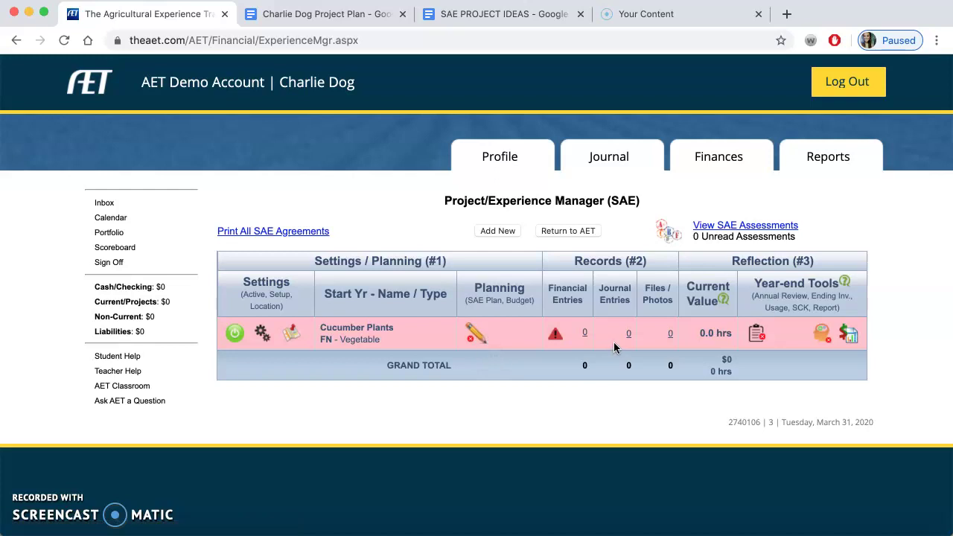
# Step: Open the SAE plan for Cucumber Plants and review its Time Investment, Financial Investment and Description sections, ending on Description
pyautogui.click(474, 335)
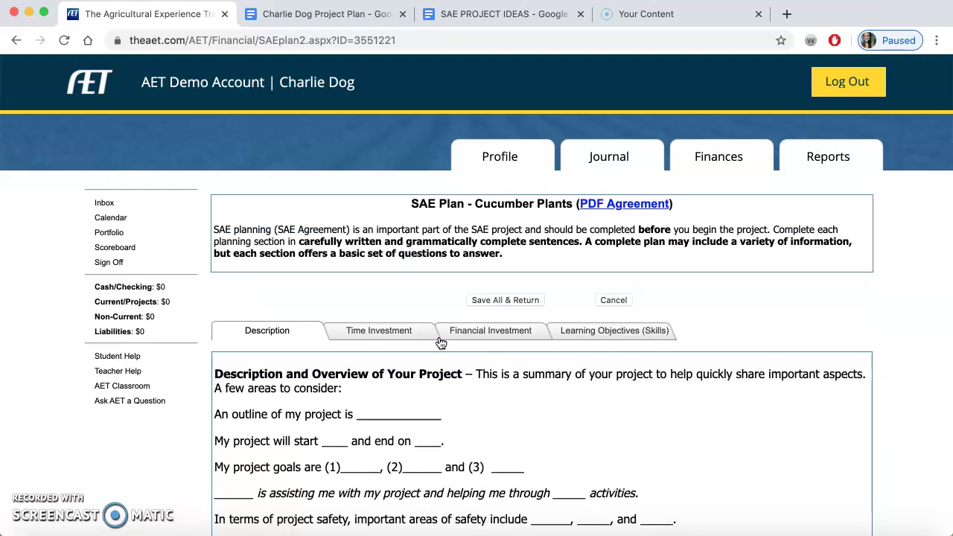
pyautogui.click(387, 339)
pyautogui.click(451, 337)
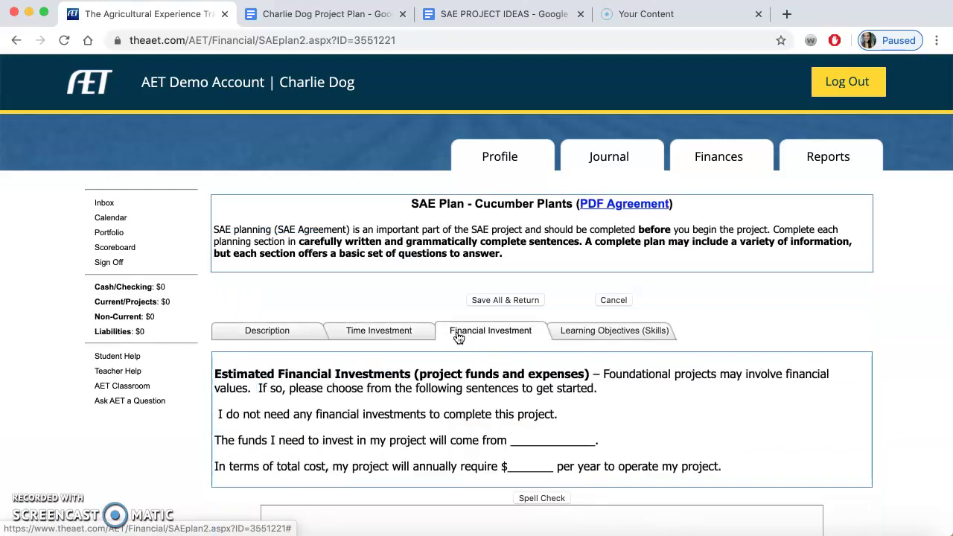
pyautogui.click(274, 334)
pyautogui.scroll(-3, 567, 387)
pyautogui.scroll(-1, 567, 388)
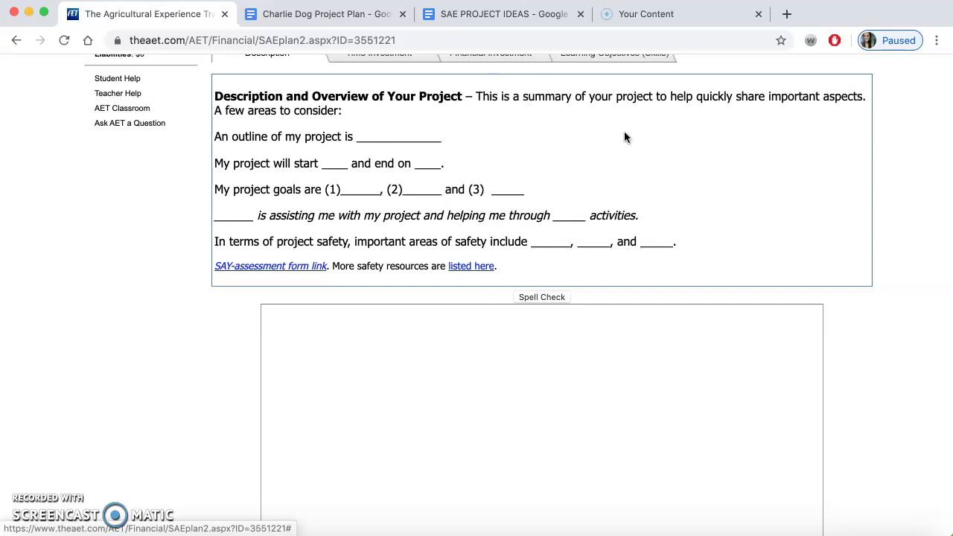
pyautogui.click(456, 330)
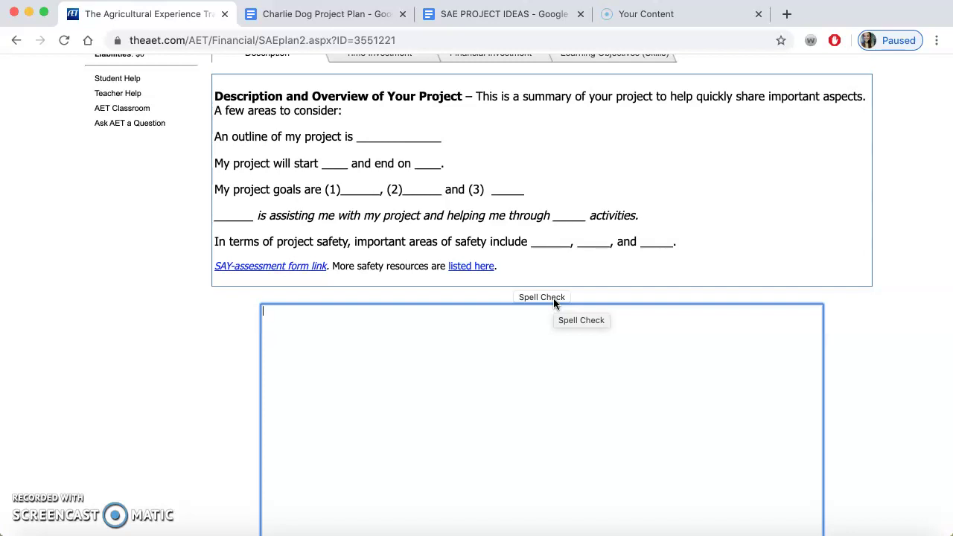
pyautogui.scroll(1, 549, 373)
pyautogui.scroll(2, 549, 373)
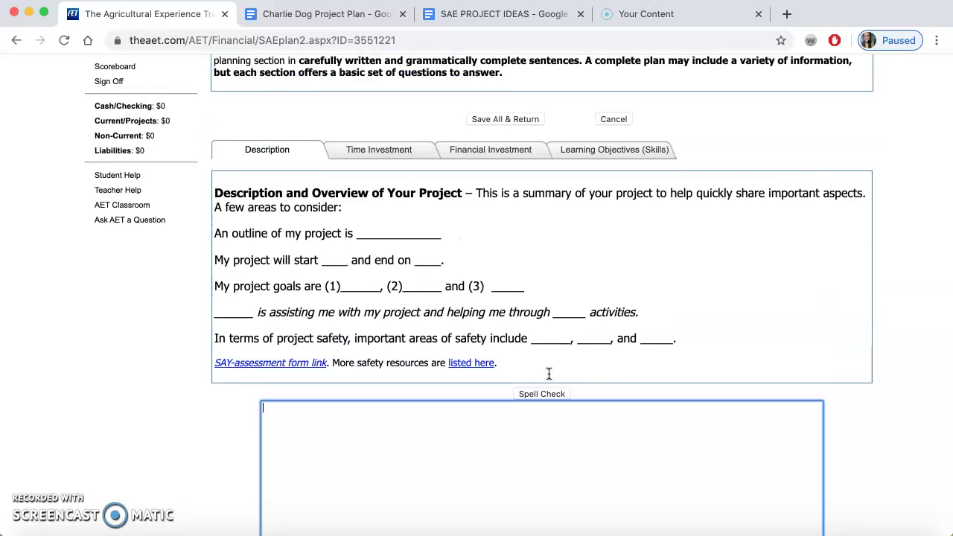
pyautogui.scroll(2, 548, 373)
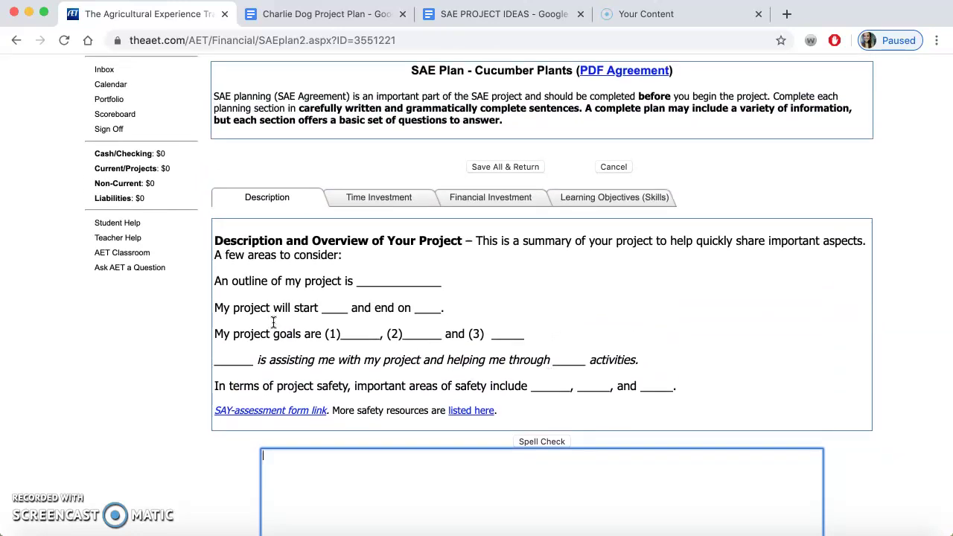
# Step: Copy the fill-in sentences from the Description guidance into the description text box, and delete the pasted text
pyautogui.moveTo(215, 282); pyautogui.dragTo(684, 393)
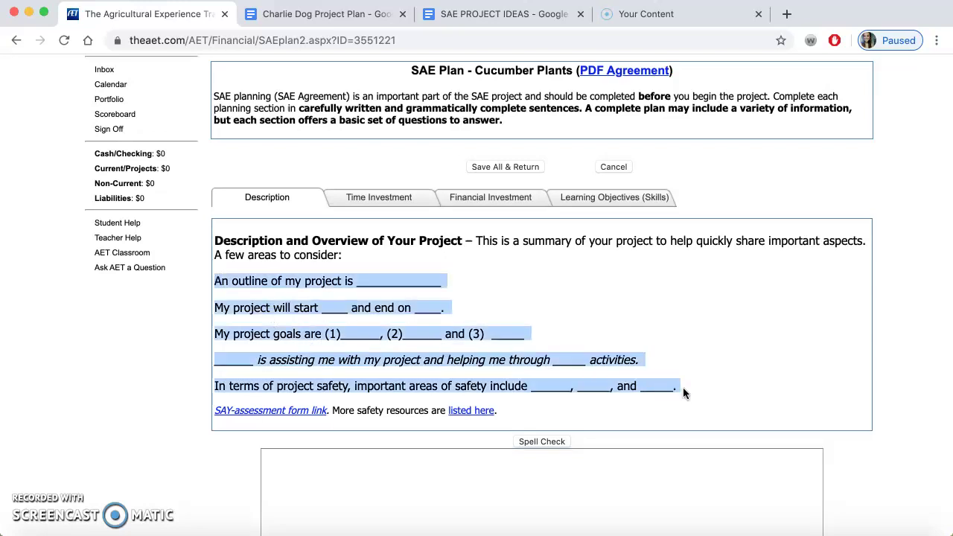
pyautogui.click(472, 459)
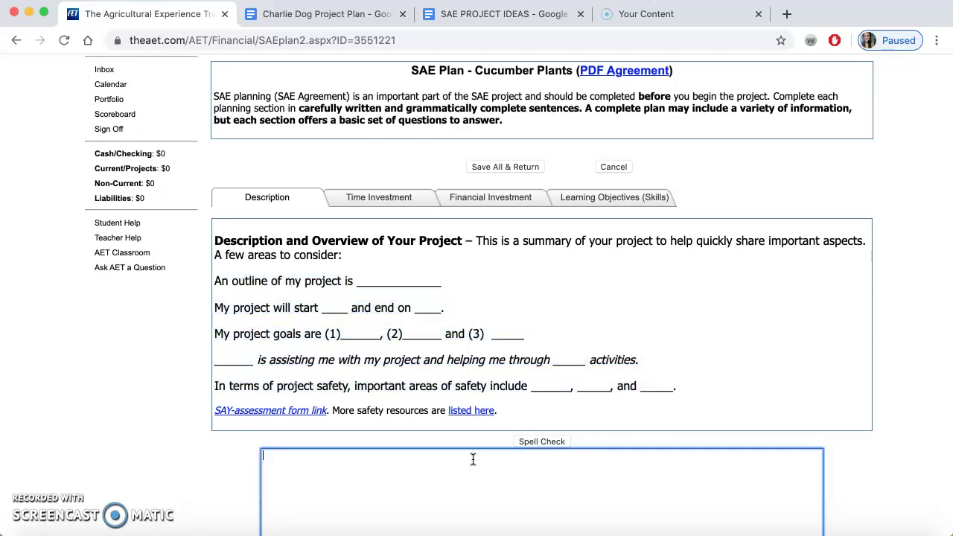
pyautogui.write('An outline of my project is ______________  My project will start ____ and end on ____.  My project goals are (1)______, (2)______ and (3)  _____  ______ is assisting me with my project and helping me through _____ activities.  In terms of project safety, important areas of safety include ______, _____, and _____.')
pyautogui.scroll(-3, 677, 316)
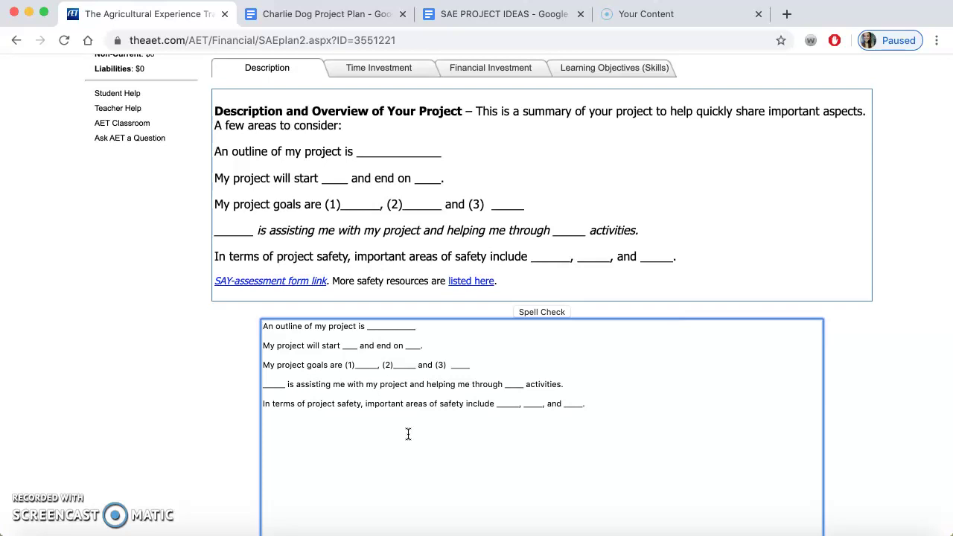
pyautogui.moveTo(655, 427); pyautogui.dragTo(272, 320)
pyautogui.press('BackSpace')
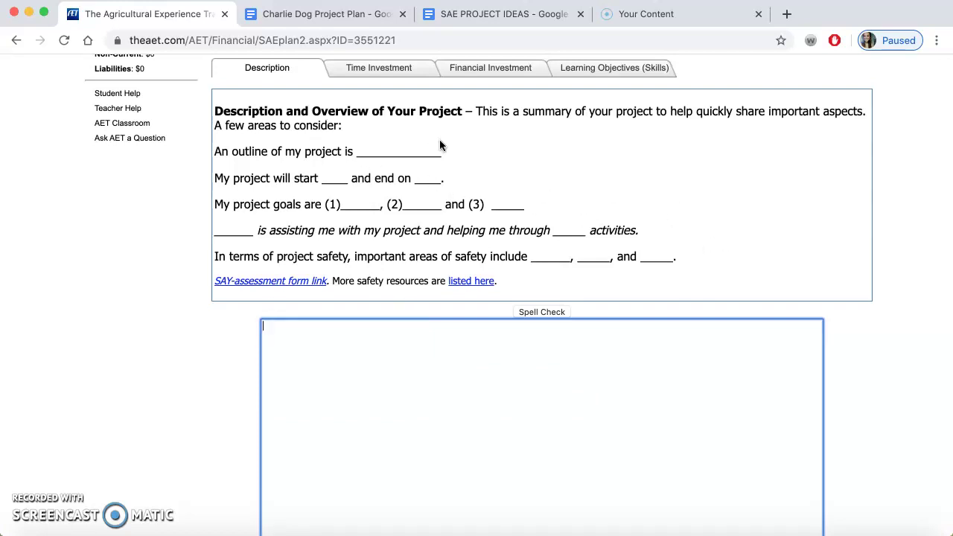
# Step: Copy the "My project will start" guidance sentence into the description text box and fill in its start as "on 3/31/20"
pyautogui.moveTo(457, 176); pyautogui.dragTo(216, 179)
pyautogui.hotkey('ctrl', 'c')
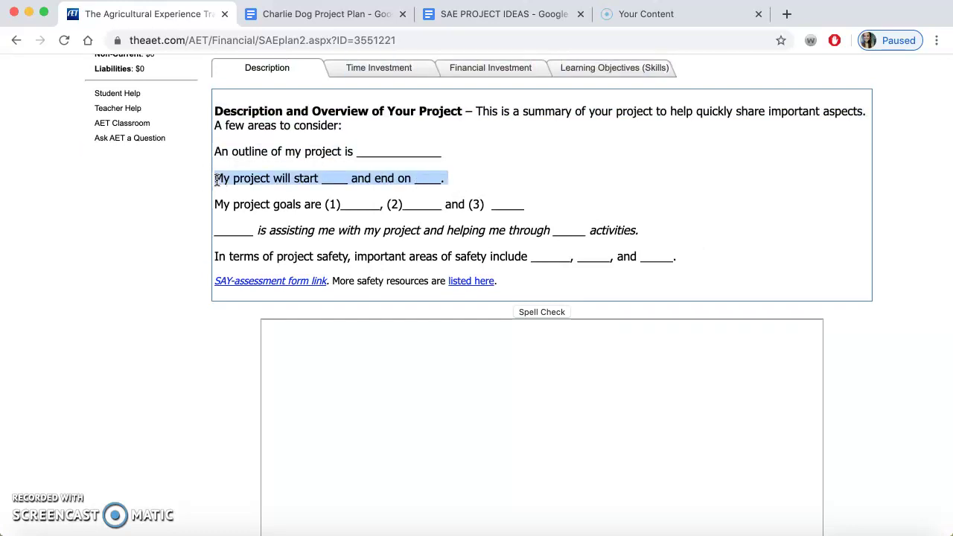
pyautogui.click(472, 356)
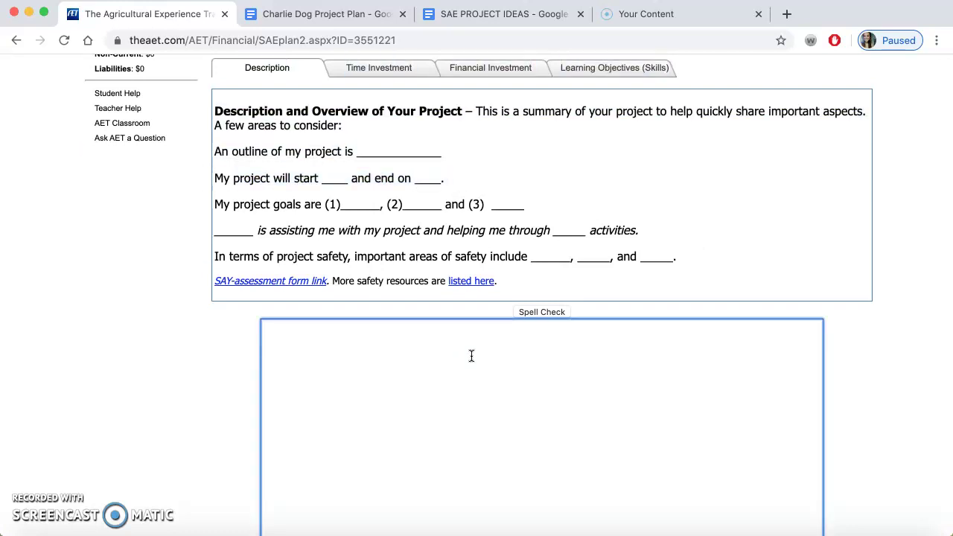
pyautogui.hotkey('ctrl', 'v')
pyautogui.click(363, 329)
pyautogui.press('BackSpace')
pyautogui.press('BackSpace')
pyautogui.press('BackSpace')
pyautogui.press('BackSpace')
pyautogui.press('BackSpace')
pyautogui.write('on 3/31/')
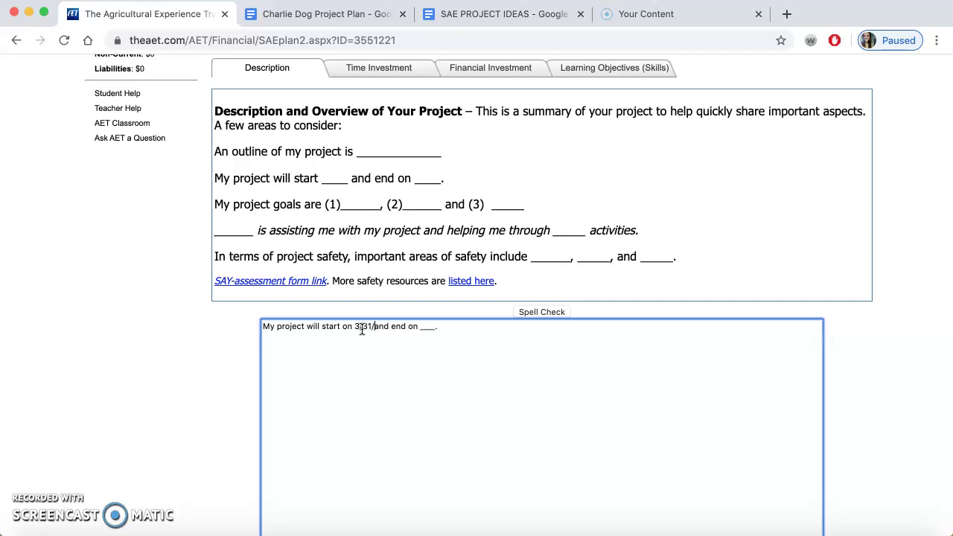
pyautogui.write('20')
# Step: Remove the "and end on" clause from the description sentence and close the sentence with a period
pyautogui.click(456, 330)
pyautogui.press('BackSpace')
pyautogui.press('BackSpace')
pyautogui.press('BackSpace')
pyautogui.press('BackSpace')
pyautogui.press('BackSpace')
pyautogui.press('BackSpace')
pyautogui.press('BackSpace')
pyautogui.press('BackSpace')
pyautogui.press('BackSpace')
pyautogui.press('BackSpace')
pyautogui.press('BackSpace')
pyautogui.press('BackSpace')
pyautogui.press('BackSpace')
pyautogui.press('BackSpace')
pyautogui.write('.')
# Step: Replace the description text with the first paragraph, about growing cucumbers in the kitchen window, copied from the project plan document in Google Docs
pyautogui.click(350, 22)
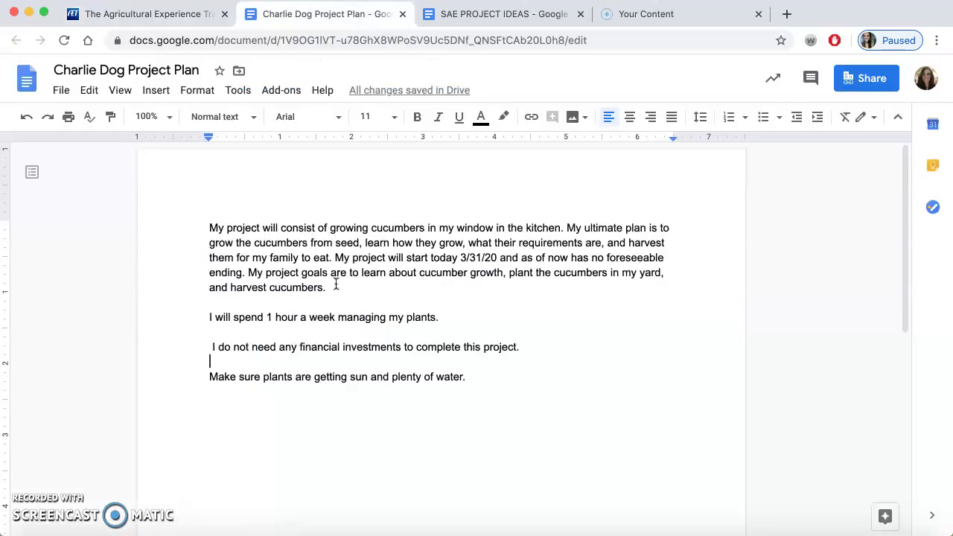
pyautogui.moveTo(327, 289); pyautogui.dragTo(201, 232)
pyautogui.hotkey('ctrl', 'c')
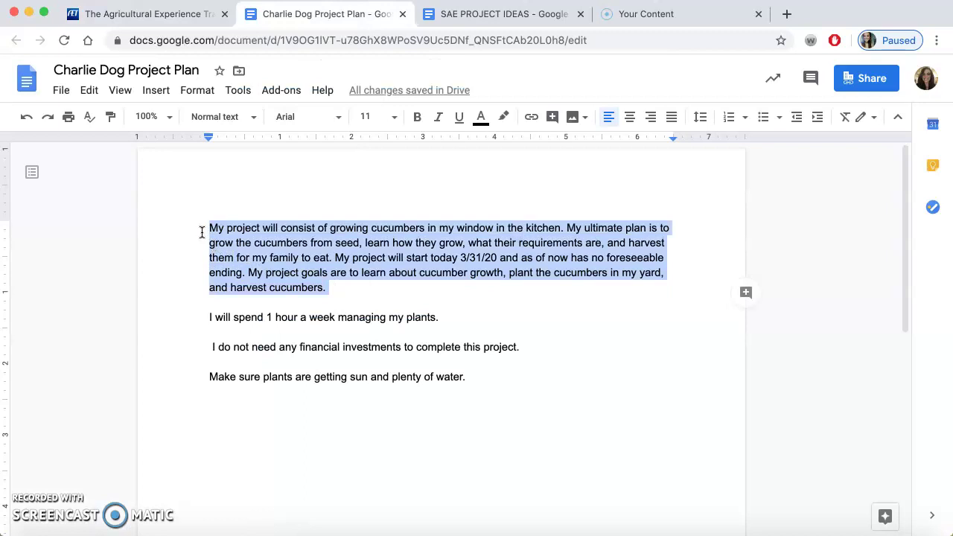
pyautogui.click(93, 23)
pyautogui.moveTo(328, 337); pyautogui.dragTo(244, 327)
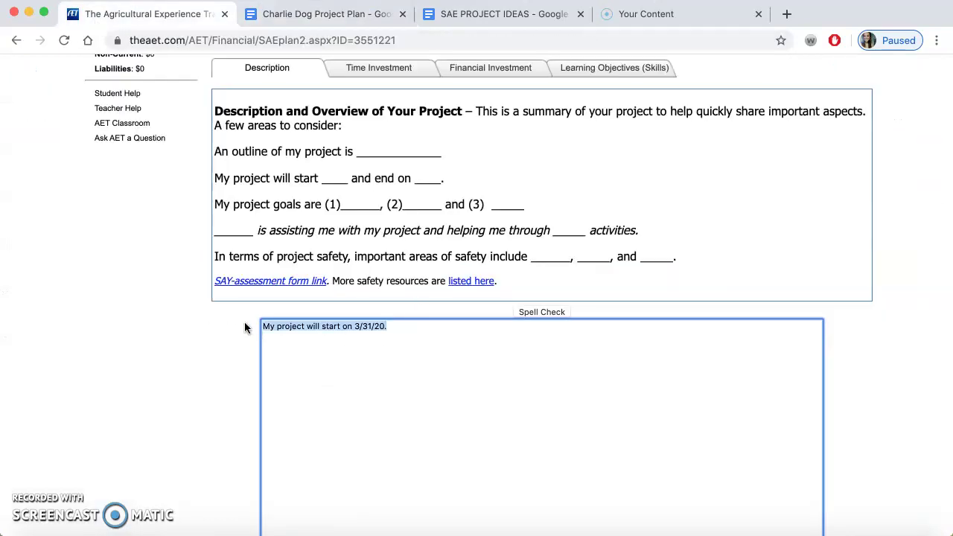
pyautogui.hotkey('ctrl', 'v')
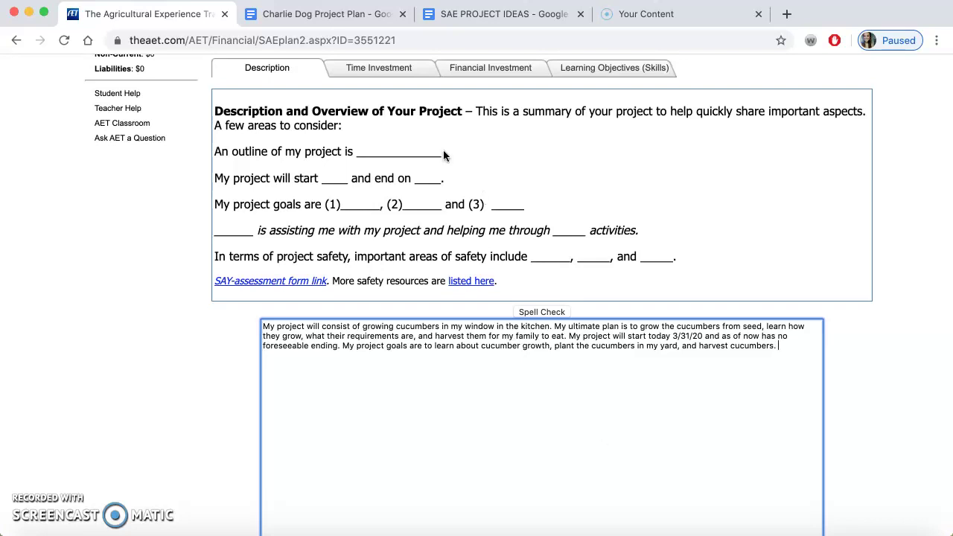
# Step: Copy "I will spend 1 hour a week managing my plants." from the project plan document into the Time Investment text box
pyautogui.click(390, 75)
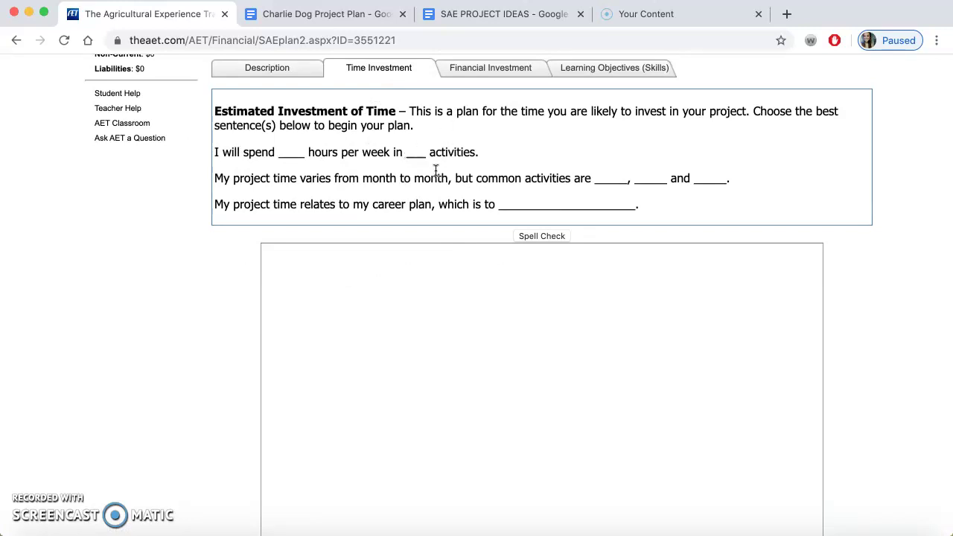
pyautogui.moveTo(481, 153); pyautogui.dragTo(211, 150)
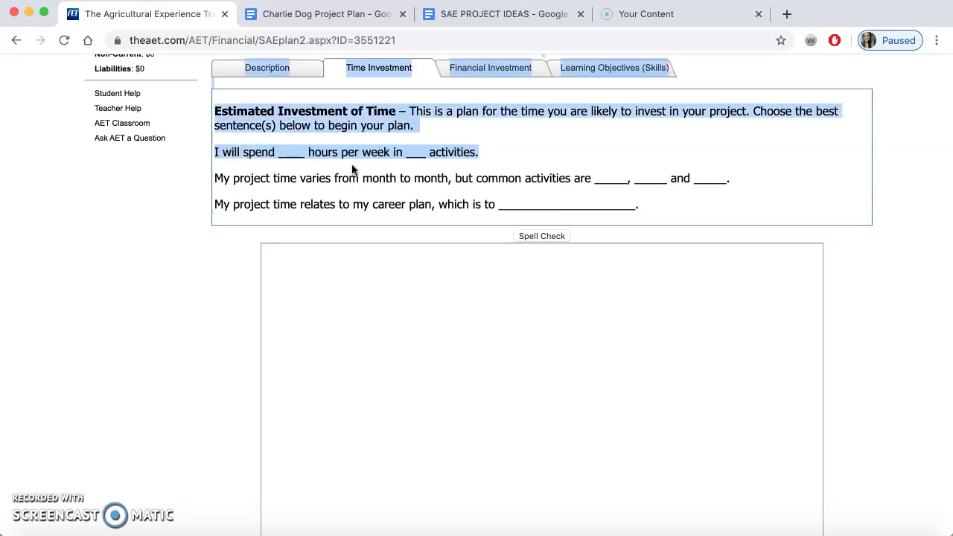
pyautogui.click(522, 152)
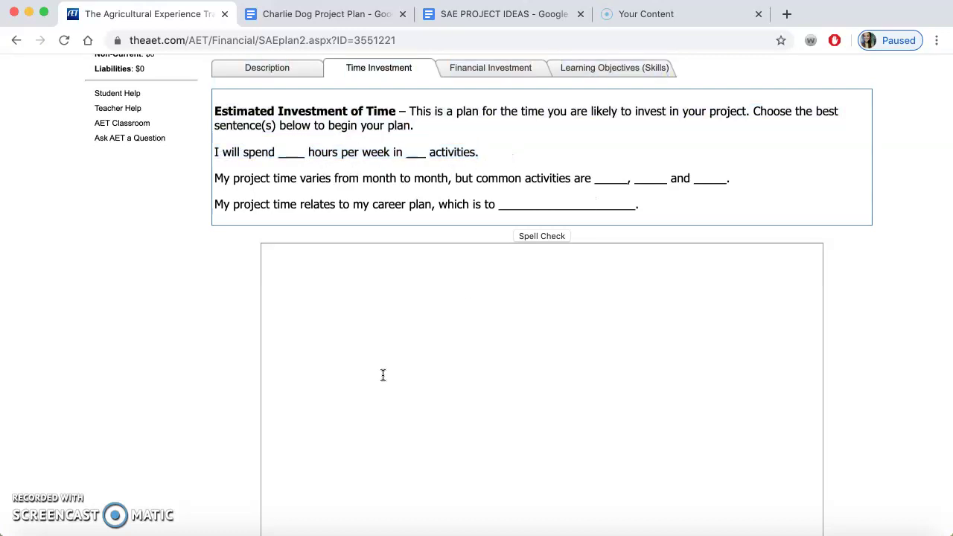
pyautogui.click(291, 20)
pyautogui.click(389, 305)
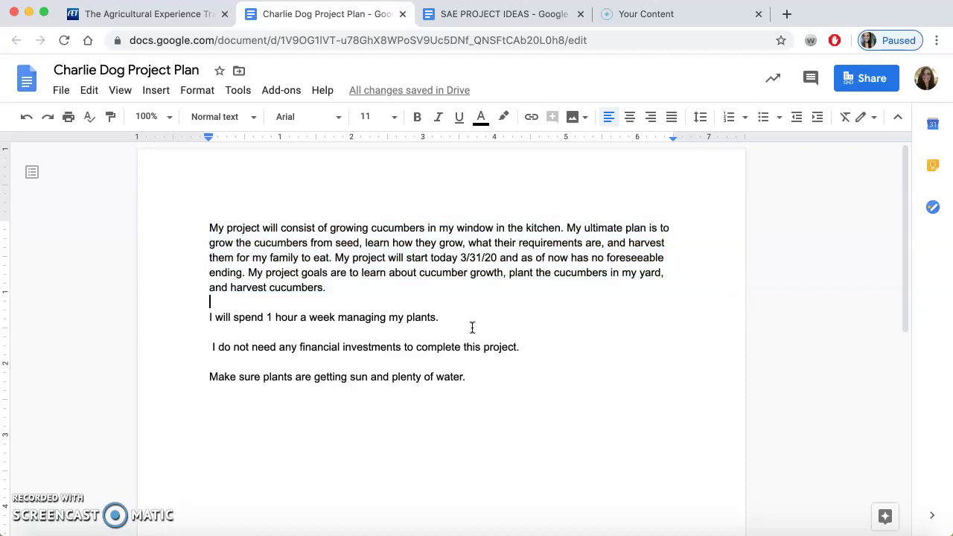
pyautogui.moveTo(447, 319); pyautogui.dragTo(198, 311)
pyautogui.press('super+c')
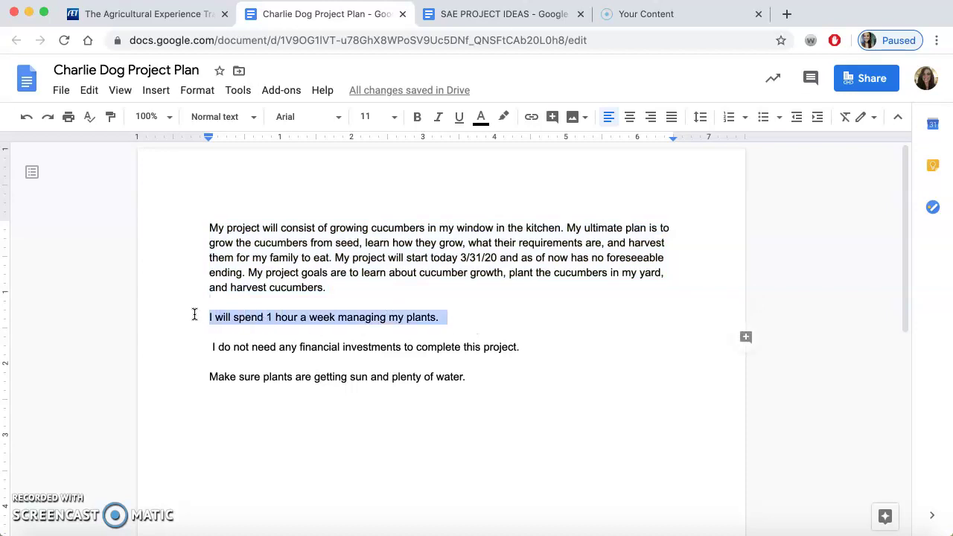
pyautogui.click(517, 14)
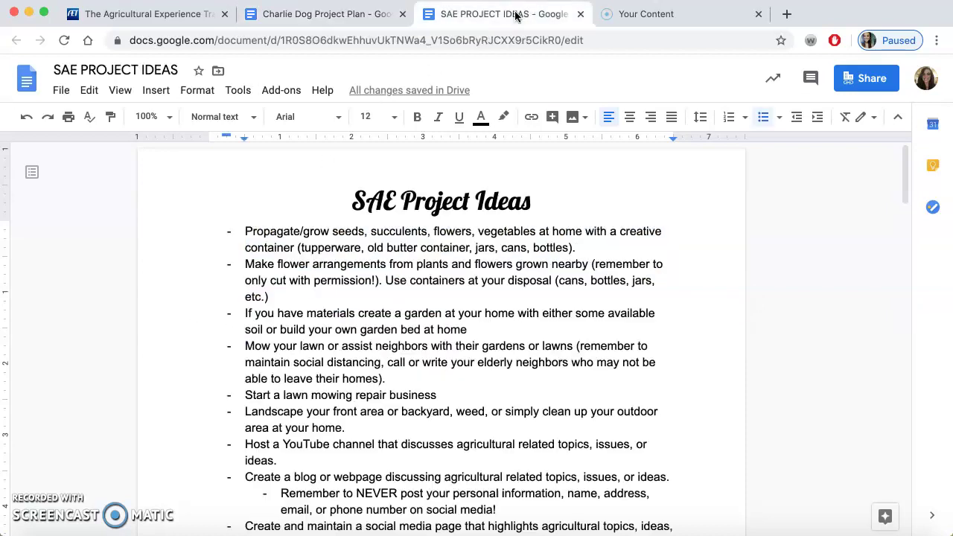
pyautogui.click(179, 14)
pyautogui.click(364, 266)
pyautogui.press('super+v')
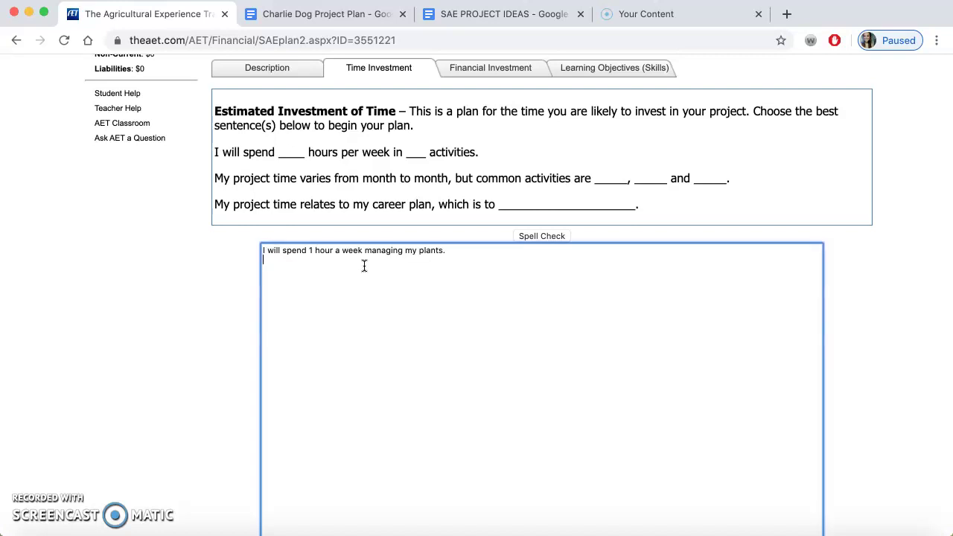
# Step: Add sentences on monitoring growth, watering as needed, transplanting to the yard when fully developed, and harvesting the cucumbers when they grow
pyautogui.write('I will monitor growth and water them as needed. I will transl')
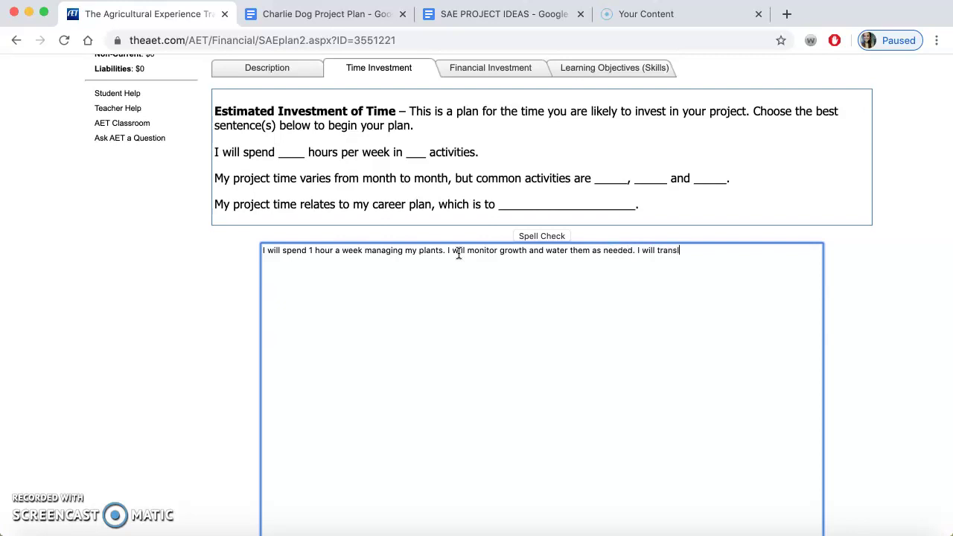
pyautogui.press('BackSpace')
pyautogui.write('plant them in the yard when they are ')
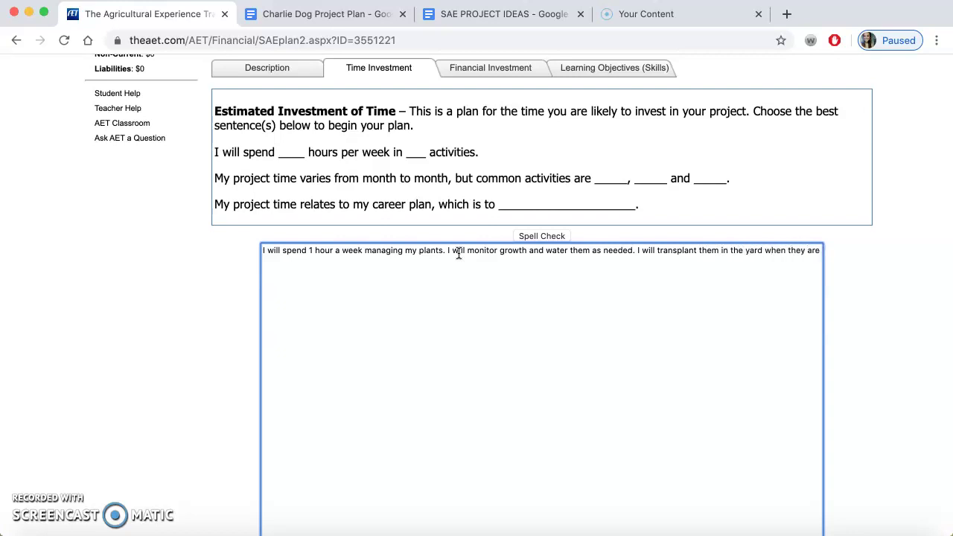
pyautogui.write('fully developed and harvest the cuc')
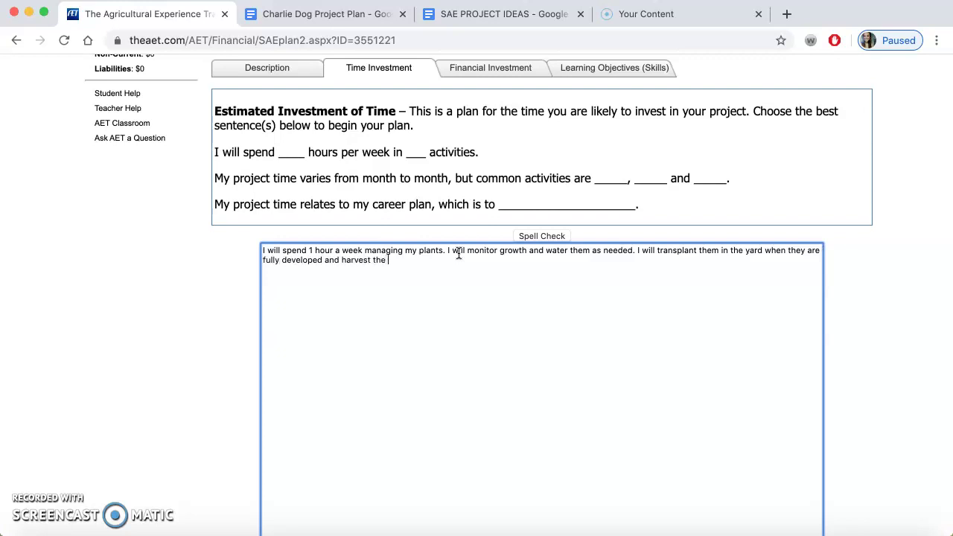
pyautogui.write('umbers when they grow.')
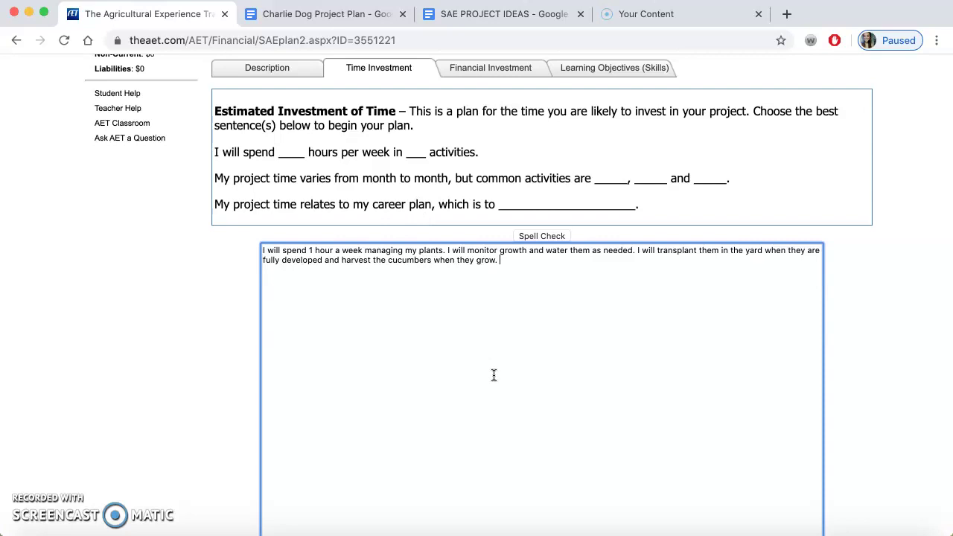
# Step: Fill in Financial Investment with "The funds I need to invest in my project will come from my allowance. My parents have also helped me purchase supplies."
pyautogui.scroll(2, 518, 261)
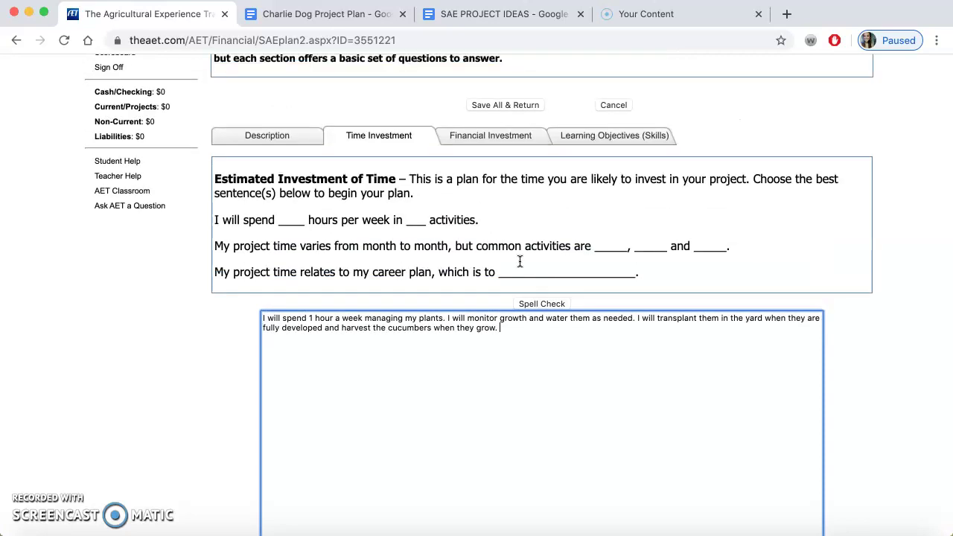
pyautogui.click(503, 141)
pyautogui.click(484, 324)
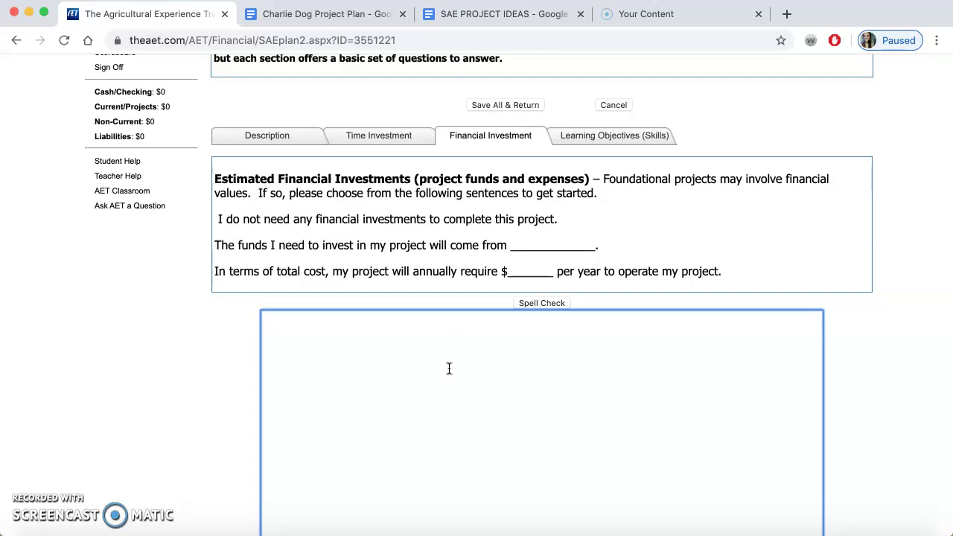
pyautogui.moveTo(503, 248); pyautogui.dragTo(236, 257)
pyautogui.click(236, 257)
pyautogui.moveTo(509, 247); pyautogui.dragTo(215, 244)
pyautogui.press('super+c')
pyautogui.click(363, 332)
pyautogui.press('super+v')
pyautogui.write('my allowance. My parents have also helped me purchase supplied.')
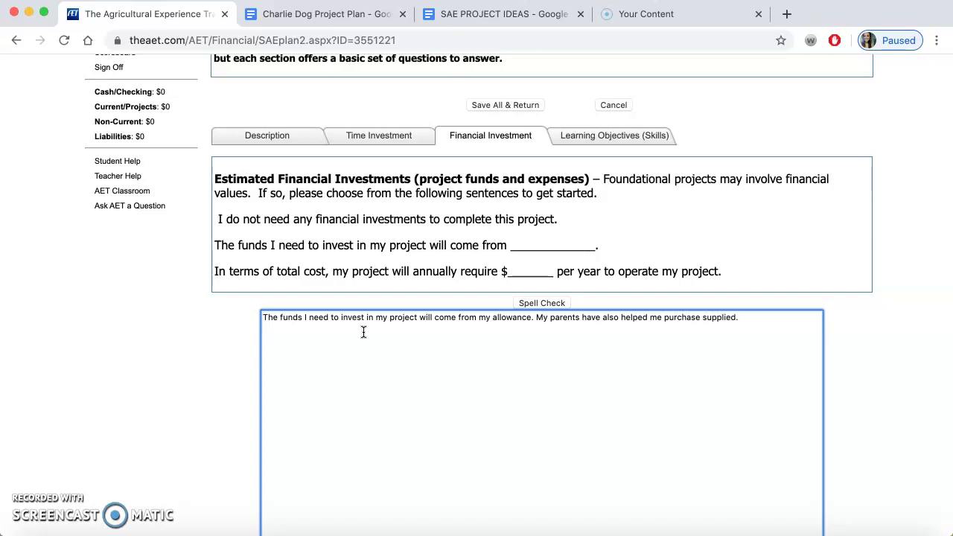
pyautogui.press('BackSpace')
pyautogui.write('s.')
# Step: Review the Description, Time Investment and Financial Investment entries, and save the whole SAE plan
pyautogui.click(291, 143)
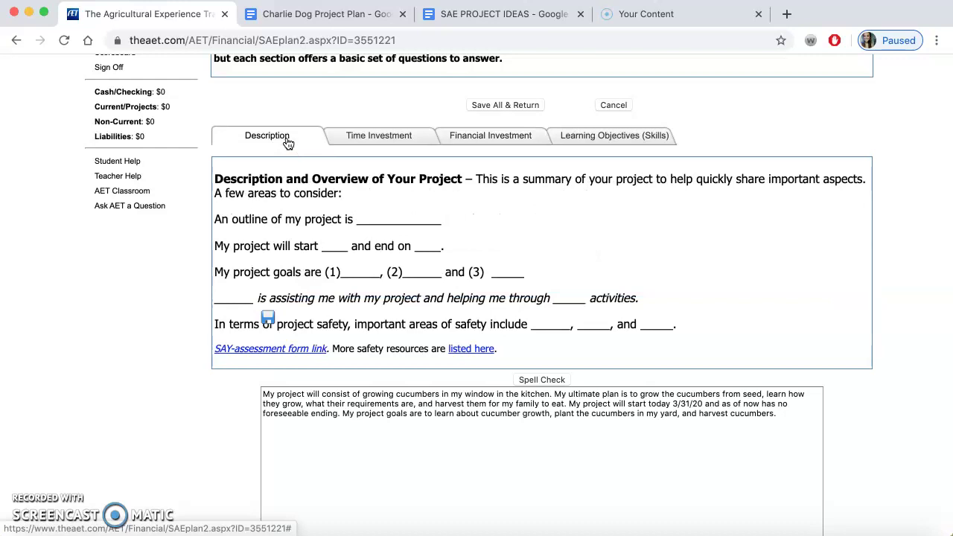
pyautogui.click(386, 142)
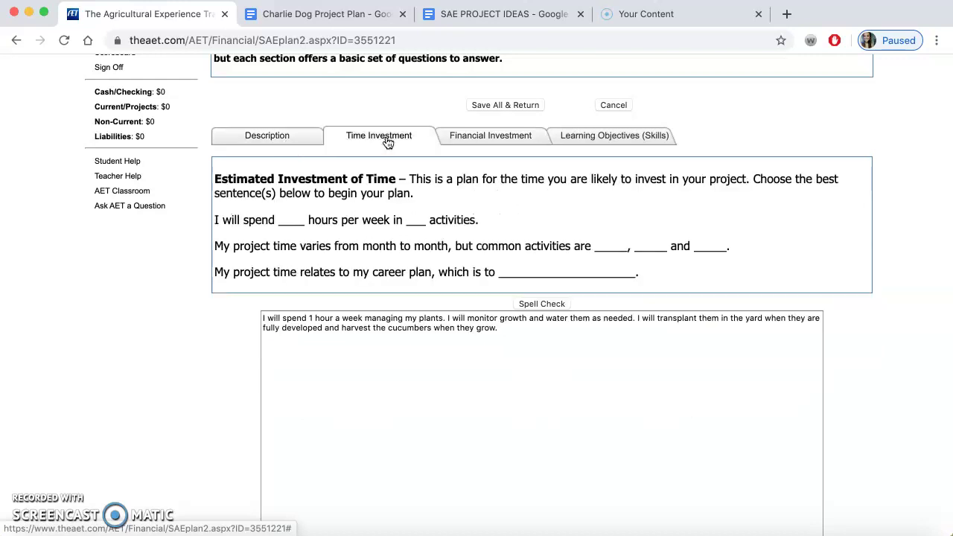
pyautogui.click(483, 137)
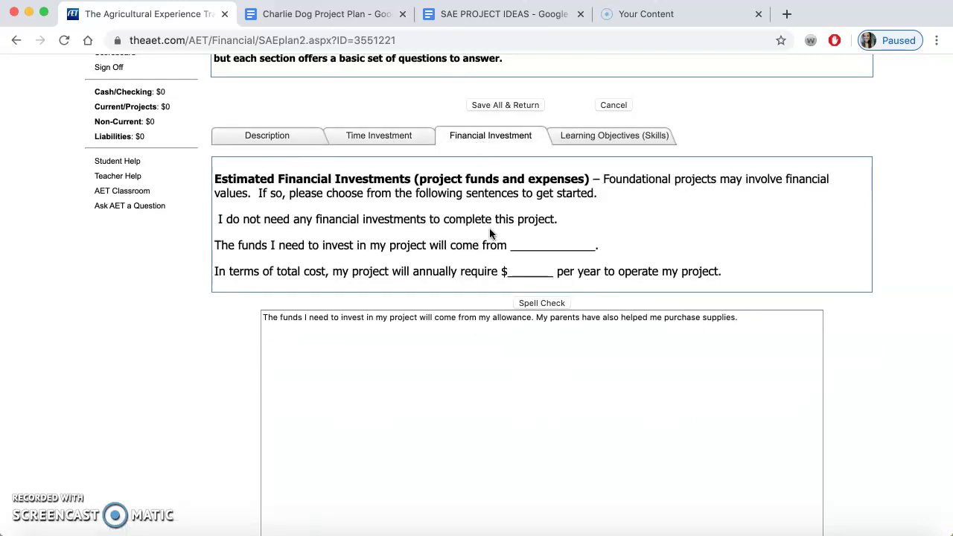
pyautogui.click(496, 104)
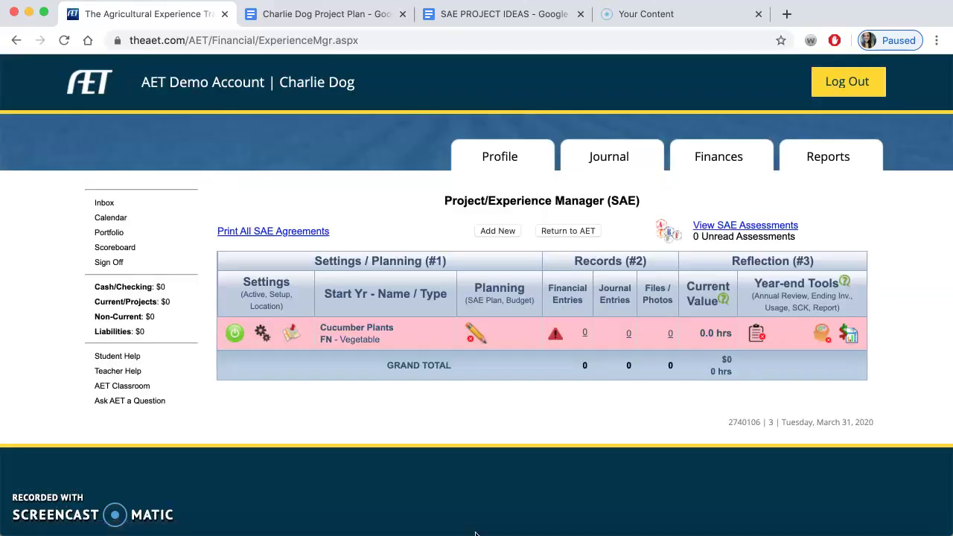
# Step: Reopen the SAE plan for Cucumber Plants and run the spell check on its description
pyautogui.click(475, 332)
pyautogui.scroll(-3, 679, 410)
pyautogui.scroll(-2, 679, 413)
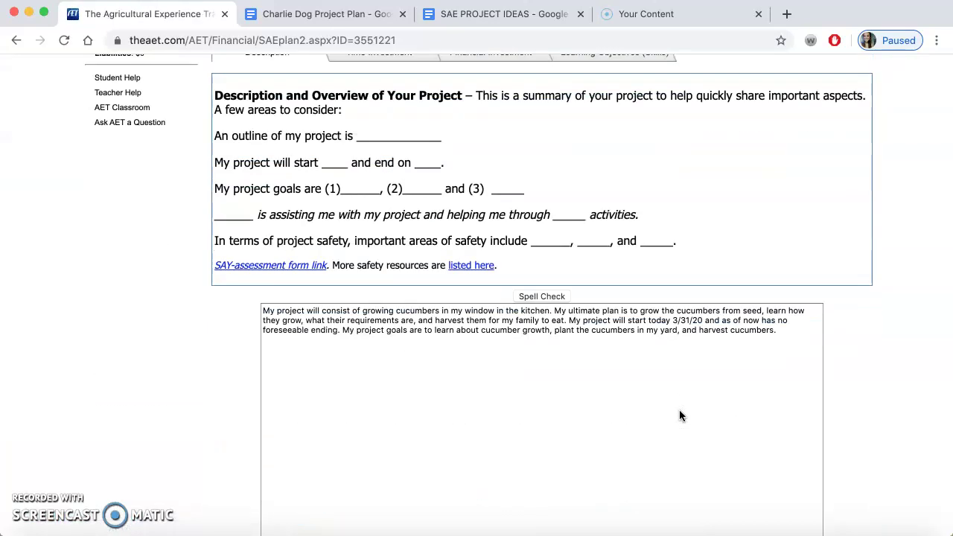
pyautogui.scroll(1, 524, 362)
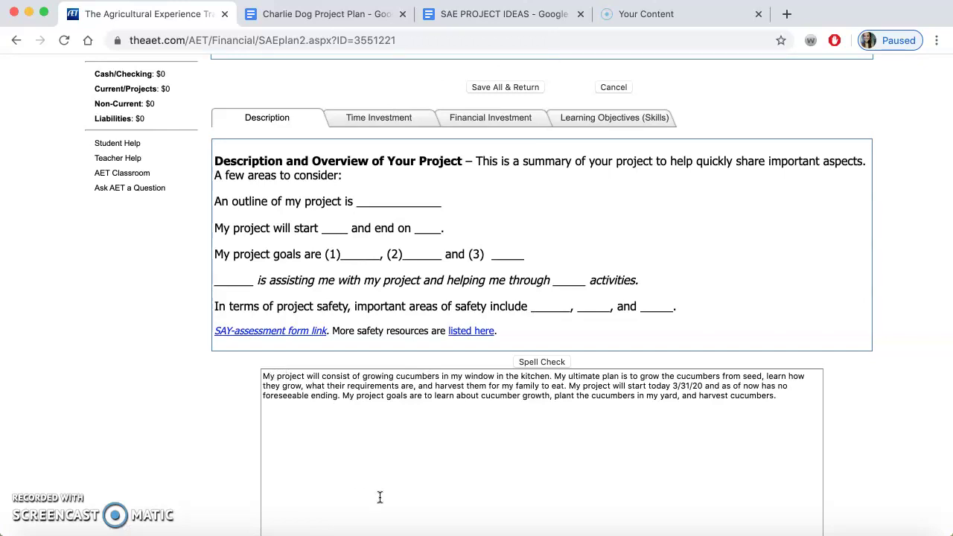
pyautogui.click(539, 363)
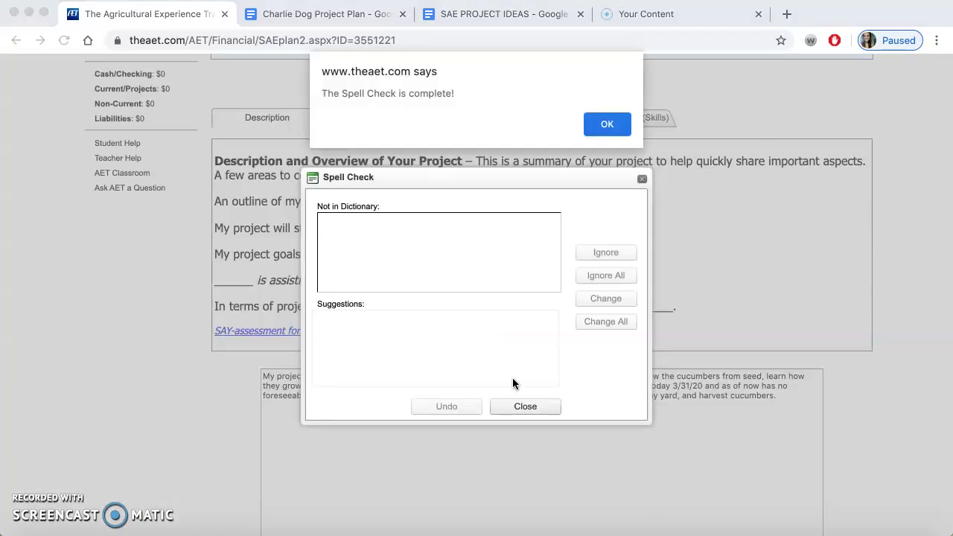
pyautogui.click(610, 123)
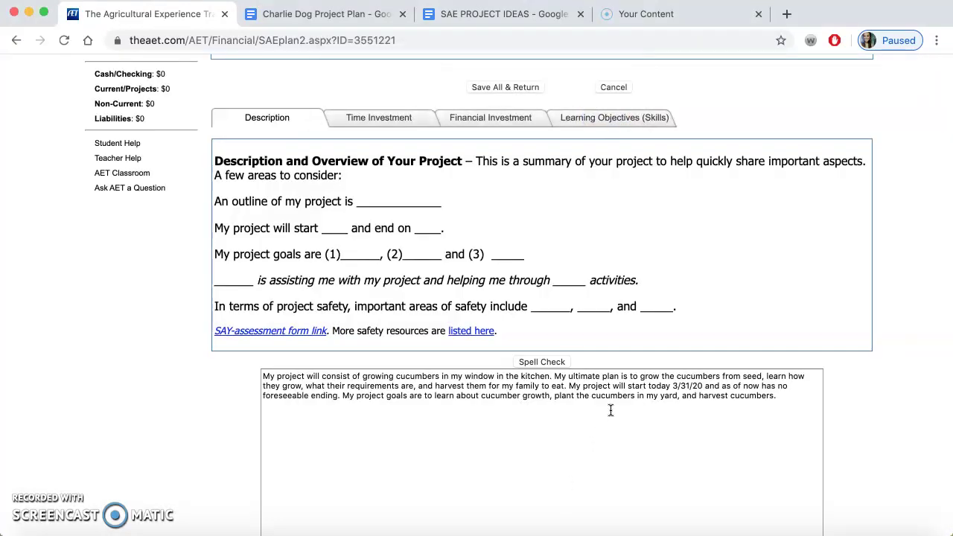
# Step: Open the skill area explorer from the plan's Learning Objectives and examine the Plant Systems skills from PS.01 to PS.04
pyautogui.scroll(1, 610, 411)
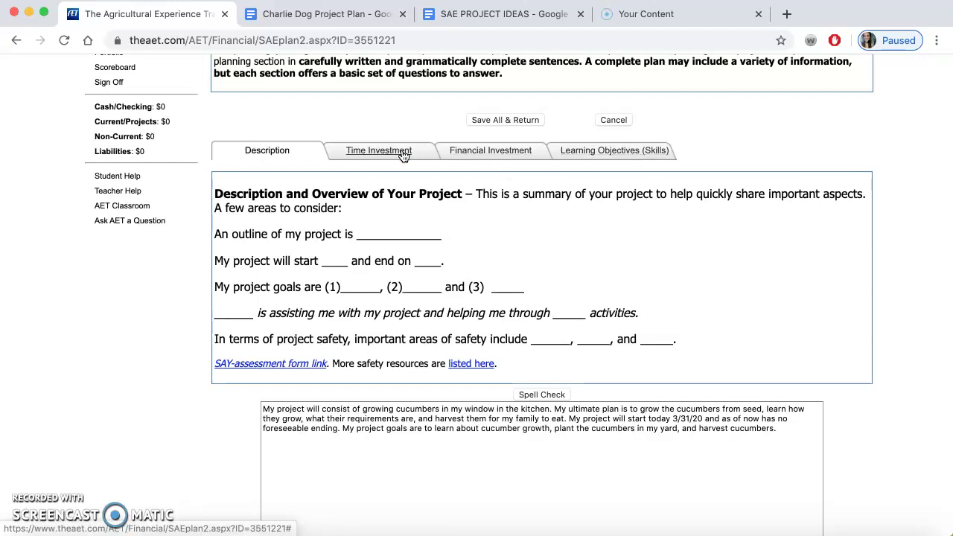
pyautogui.click(617, 152)
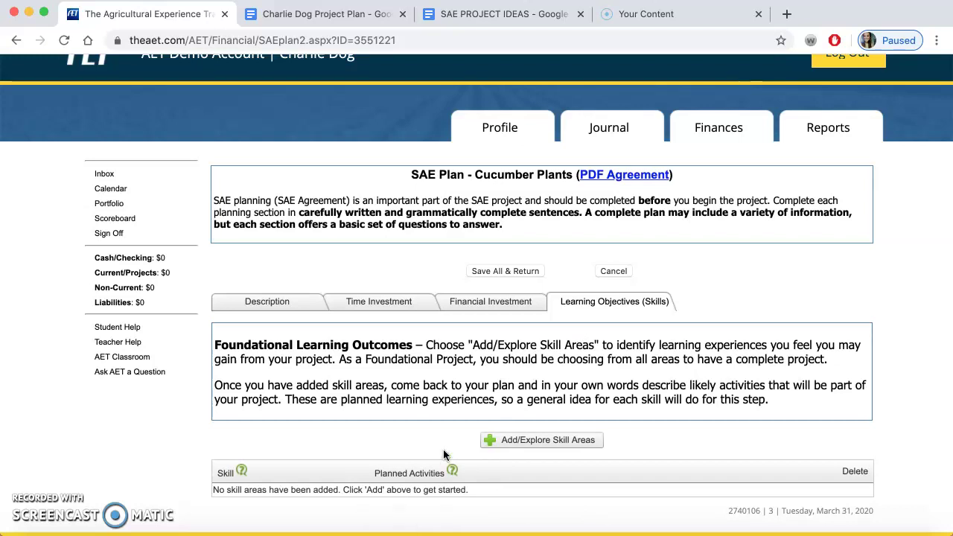
pyautogui.click(513, 445)
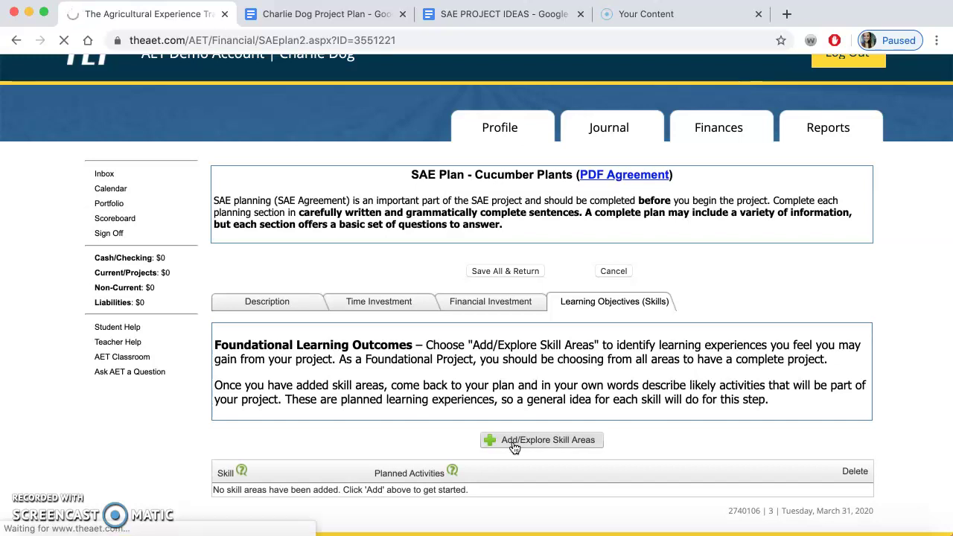
pyautogui.scroll(-3, 714, 317)
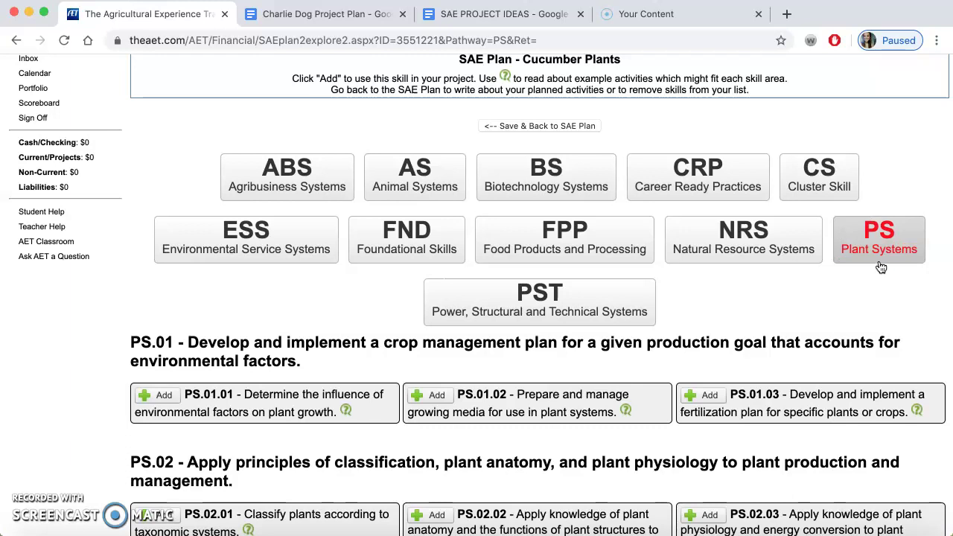
pyautogui.scroll(-5, 590, 421)
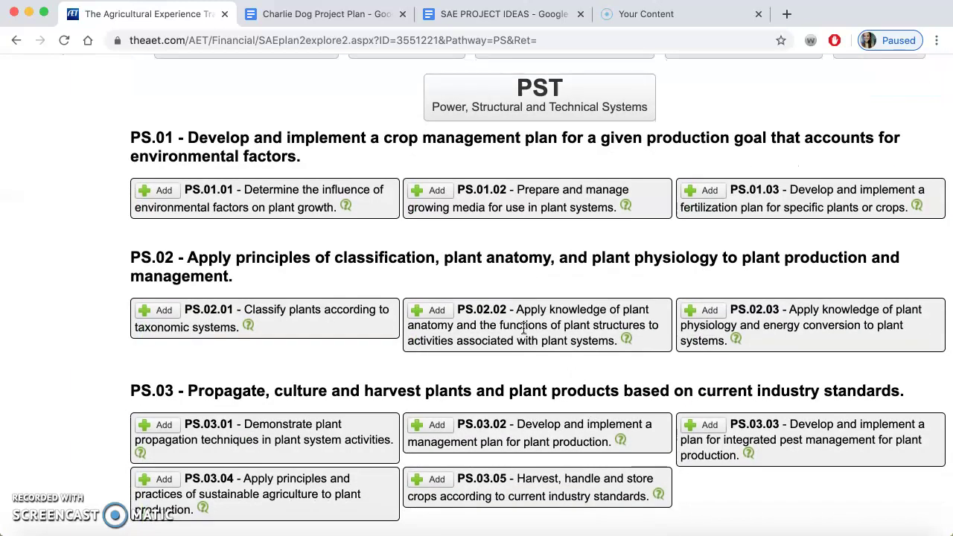
pyautogui.scroll(-4, 522, 489)
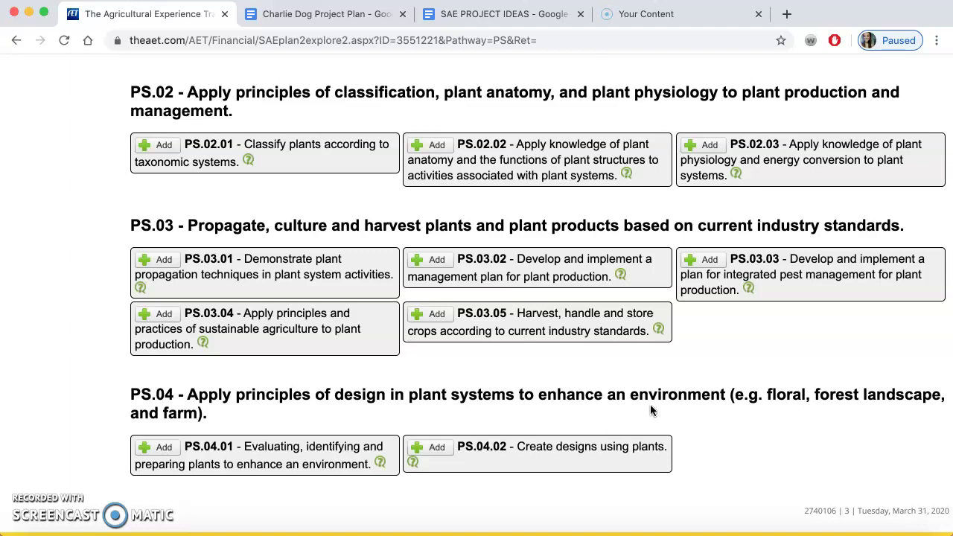
# Step: Check the example activities for PS.01.01 and PS.01.02, and add both skills to the Cucumber Plants SAE plan
pyautogui.scroll(6, 651, 411)
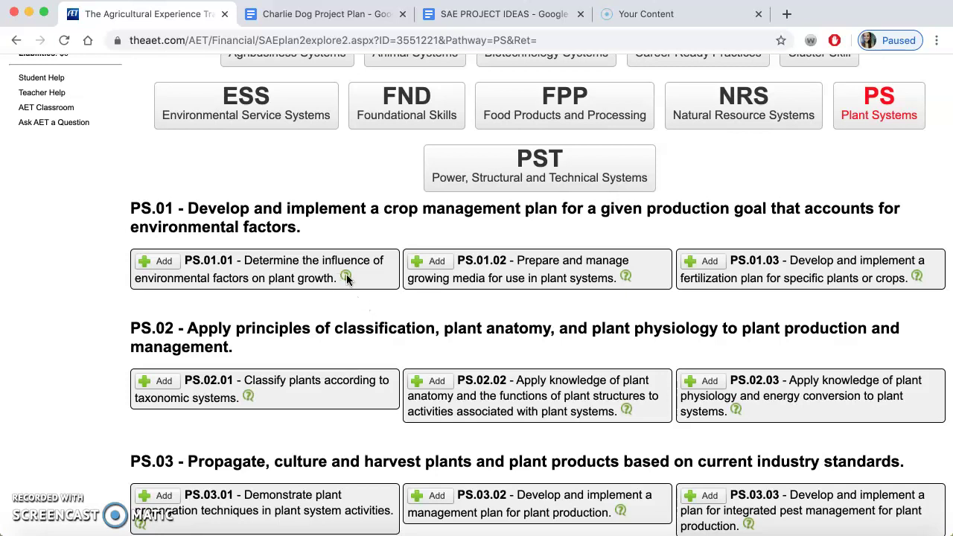
pyautogui.moveTo(347, 278)
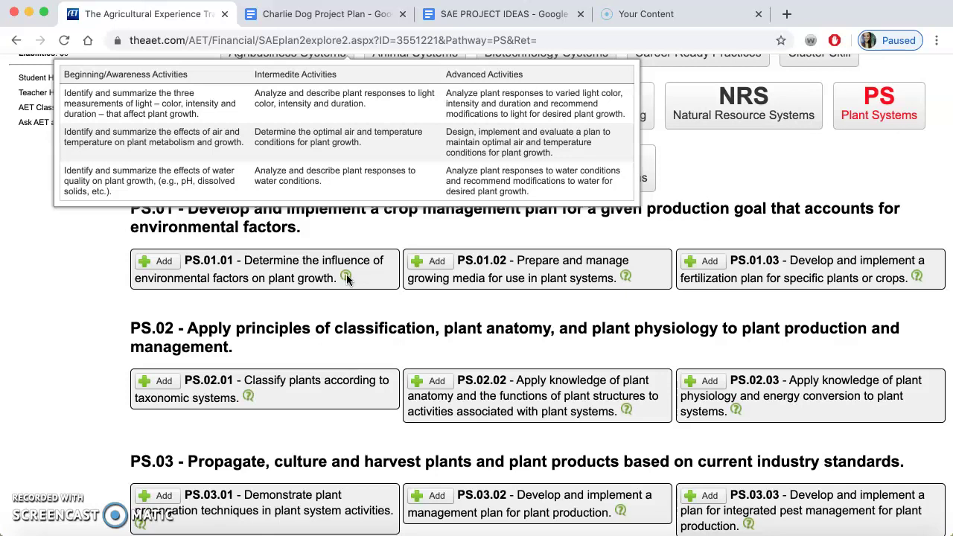
pyautogui.click(148, 264)
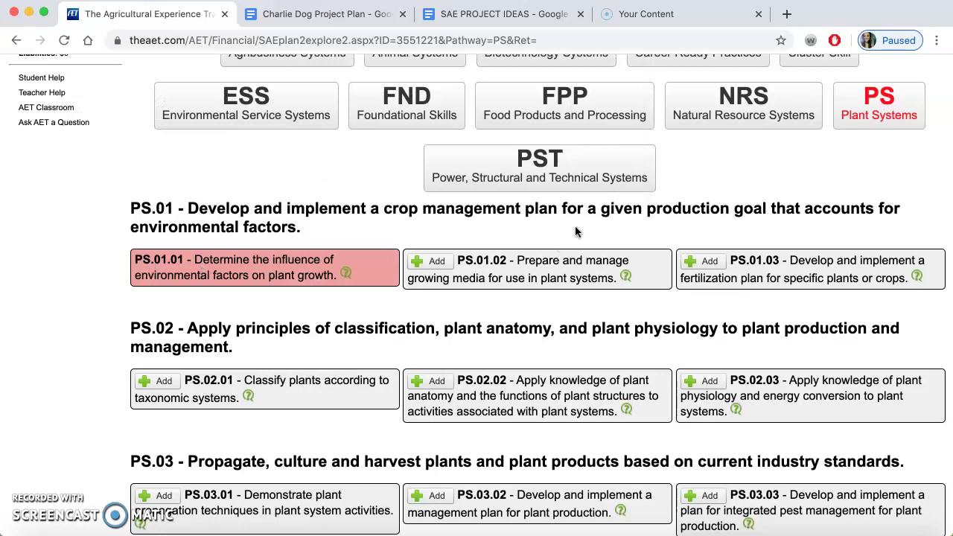
pyautogui.moveTo(624, 277)
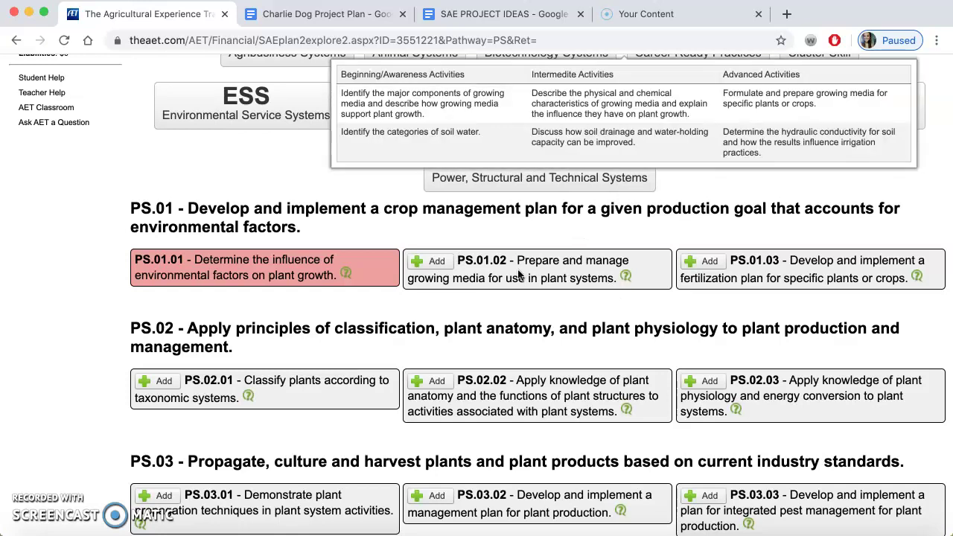
pyautogui.click(430, 264)
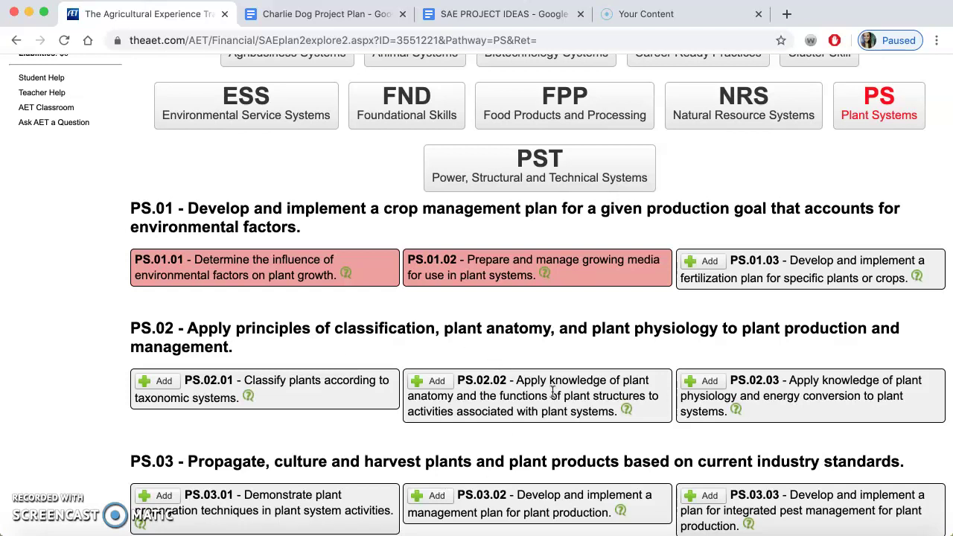
# Step: Look over the remaining Plant Systems skills, and save the skill selection back to the SAE plan
pyautogui.scroll(-2, 547, 428)
pyautogui.scroll(-2, 547, 428)
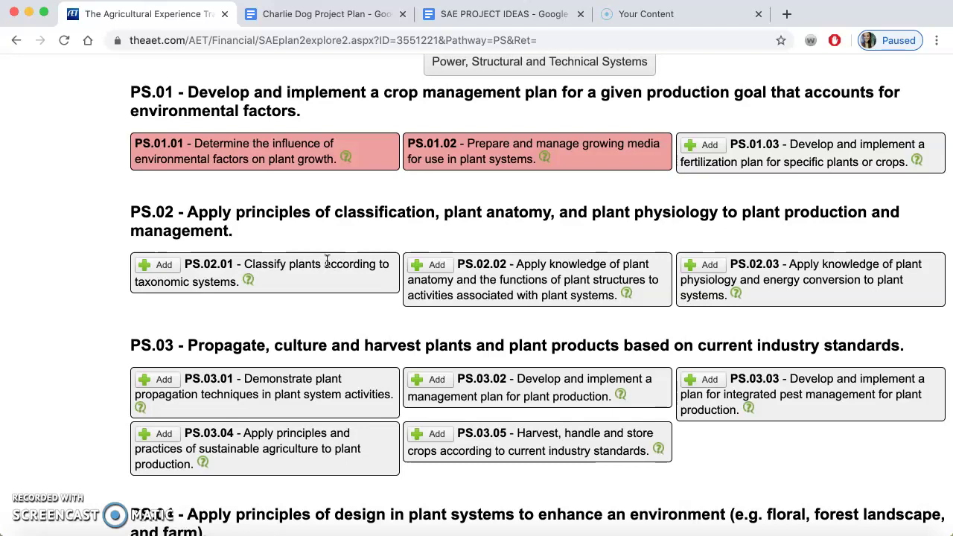
pyautogui.moveTo(248, 279)
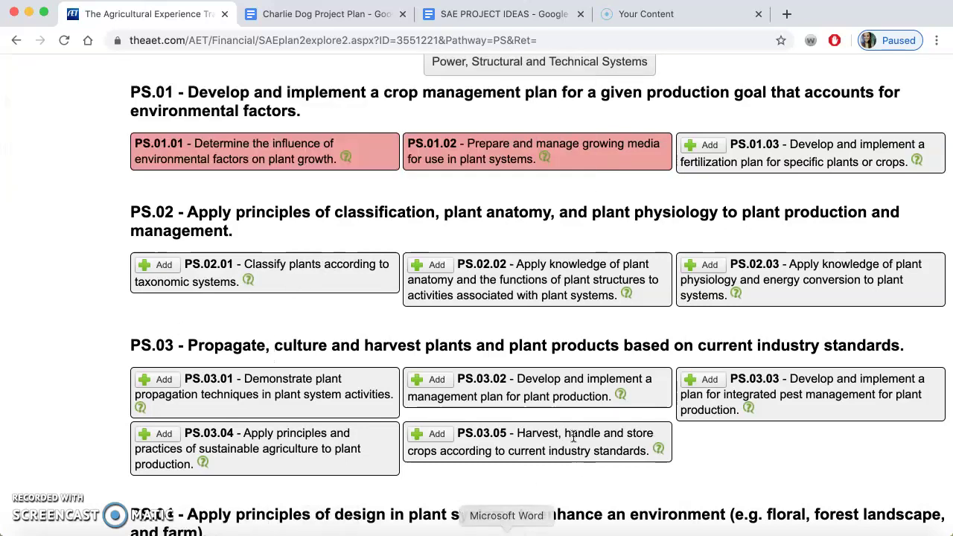
pyautogui.scroll(5, 589, 359)
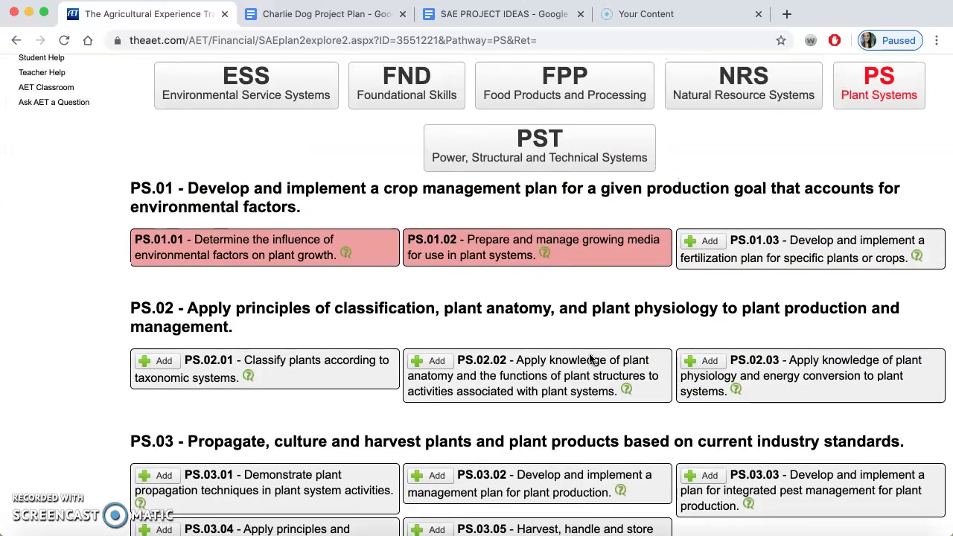
pyautogui.scroll(-1, 589, 360)
pyautogui.scroll(-1, 588, 360)
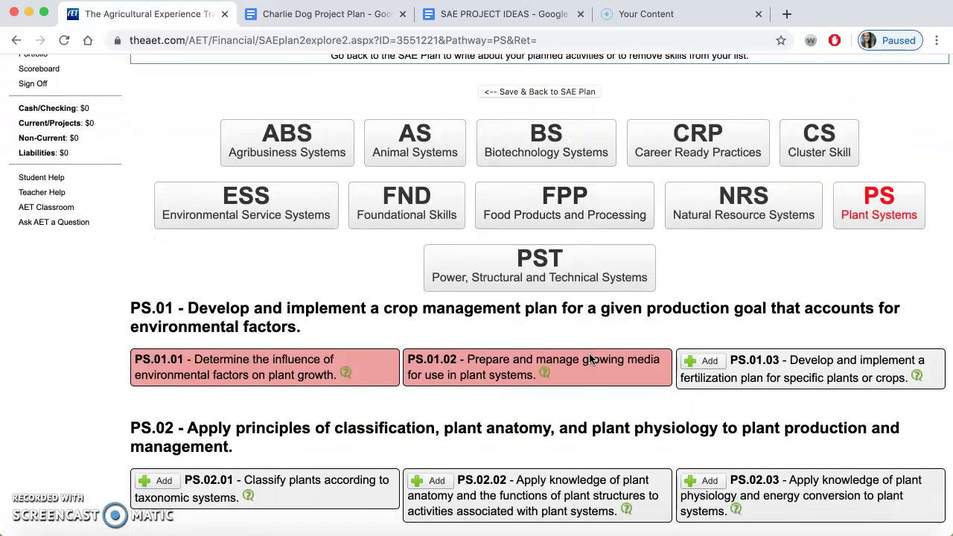
pyautogui.scroll(1, 580, 216)
pyautogui.click(544, 156)
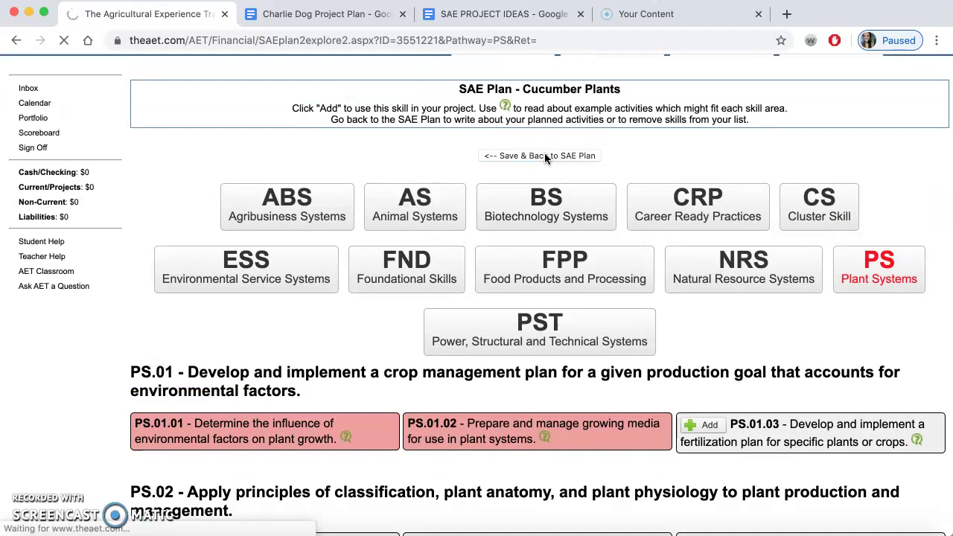
# Step: Copy "Make sure plants are getting sun and plenty of water." from the Google Docs project plan into the planned activities for PS.01.01
pyautogui.scroll(-3, 606, 361)
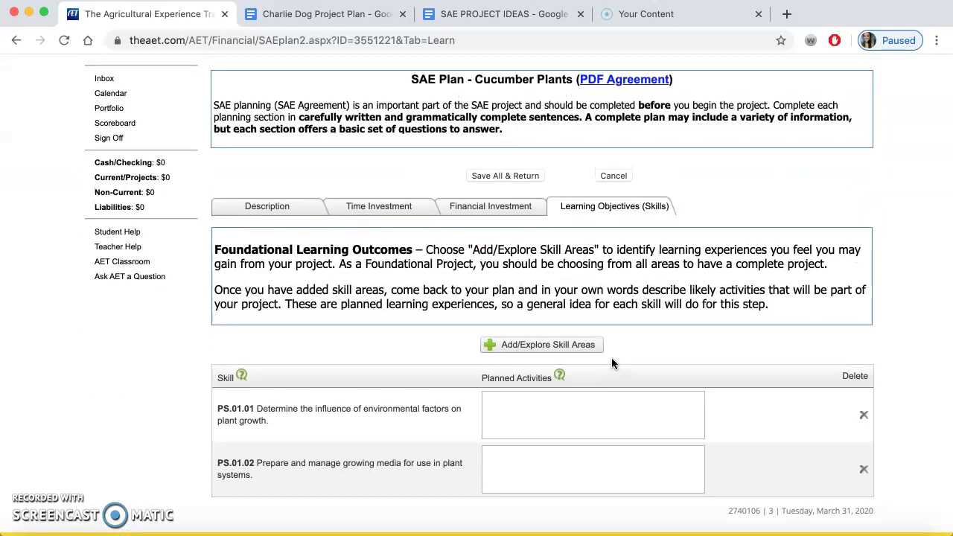
pyautogui.click(497, 454)
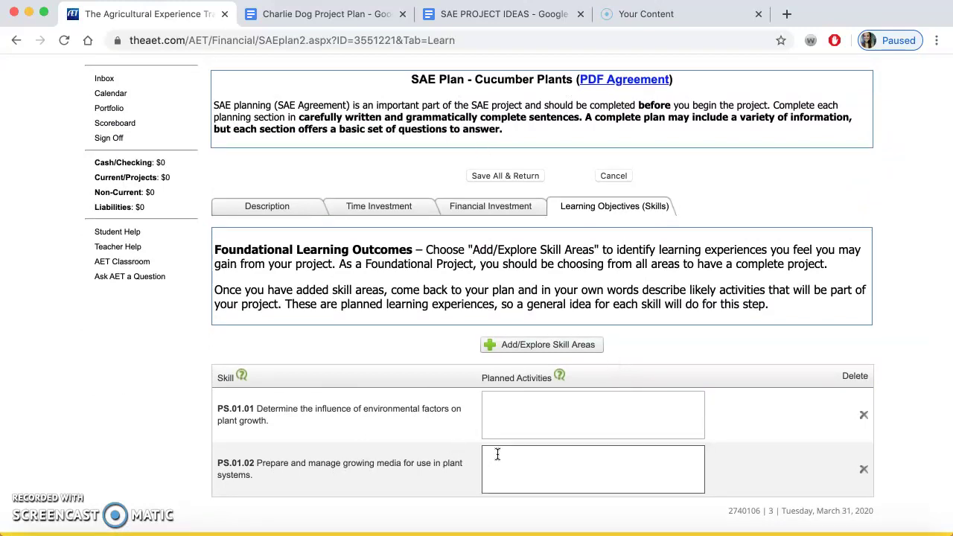
pyautogui.click(320, 15)
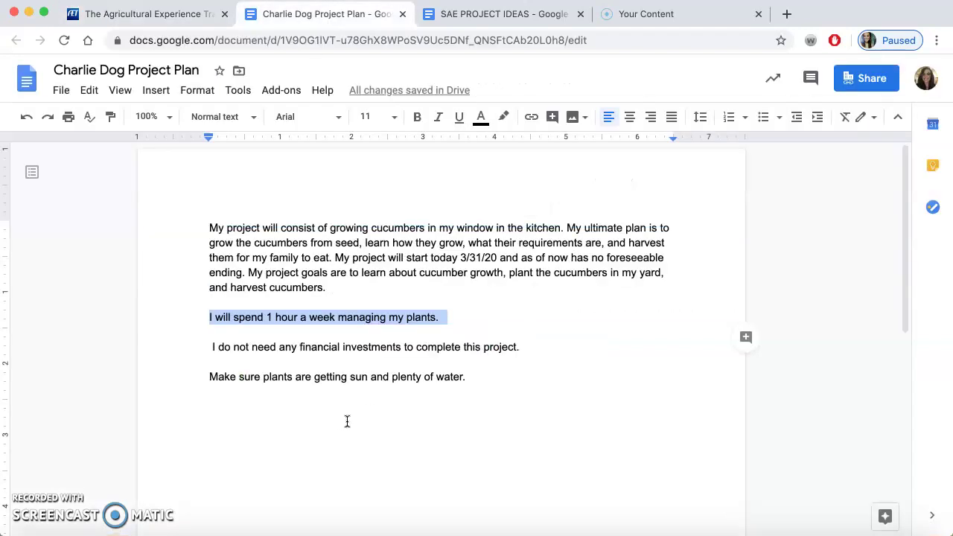
pyautogui.moveTo(466, 376); pyautogui.dragTo(179, 374)
pyautogui.hotkey('ctrl', 'c')
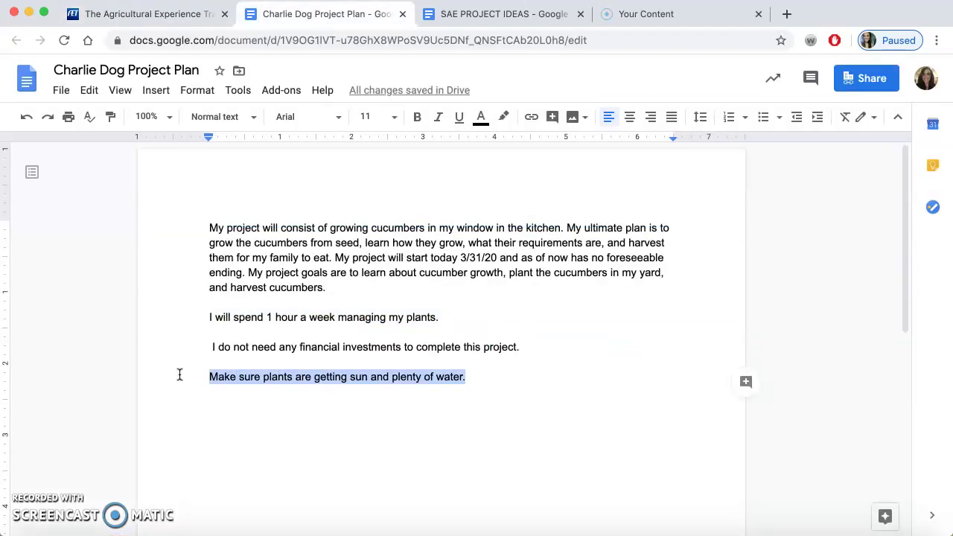
pyautogui.click(115, 20)
pyautogui.click(491, 400)
pyautogui.hotkey('ctrl', 'v')
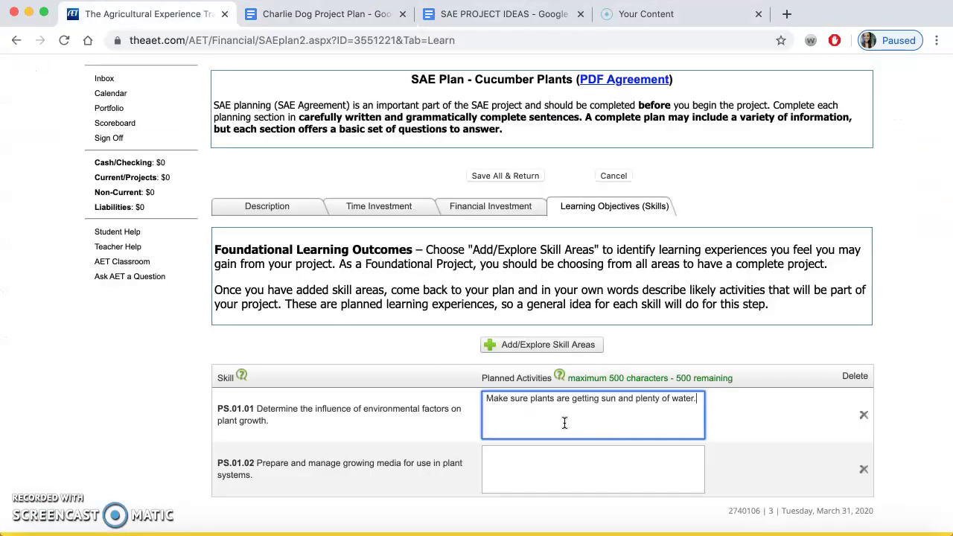
# Step: Fill in the planned activities for PS.01.02 with "I will select soil for my plants." and save the whole SAE plan
pyautogui.click(616, 478)
pyautogui.write('I will select soil for my plants.')
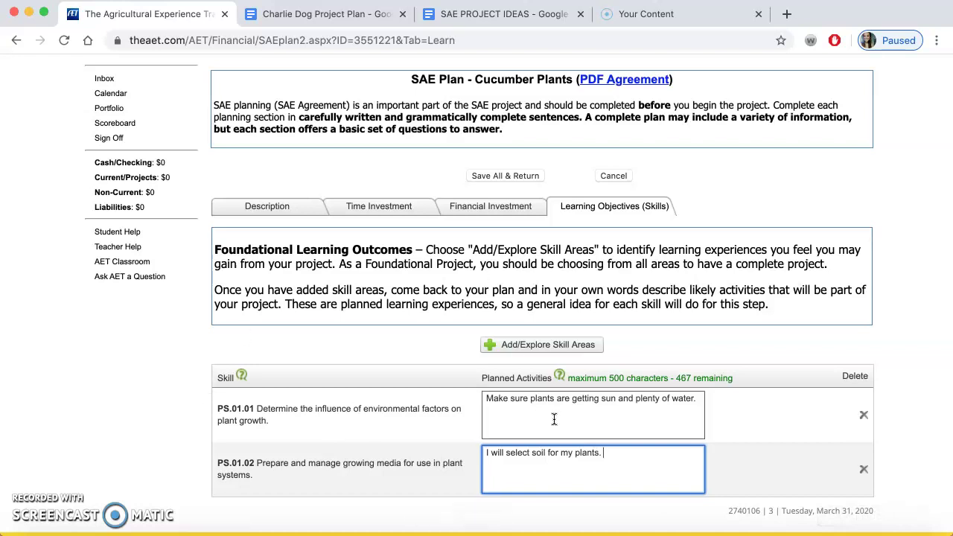
pyautogui.click(525, 174)
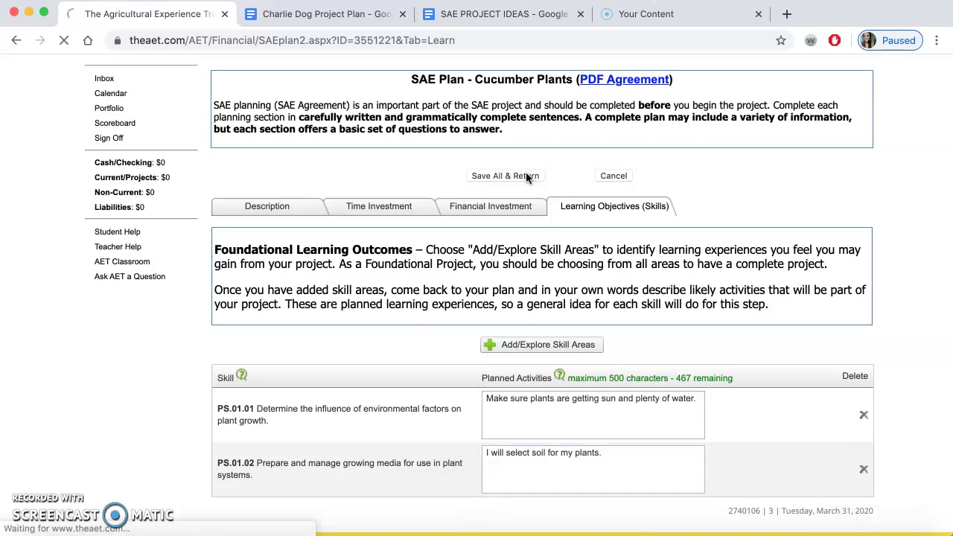
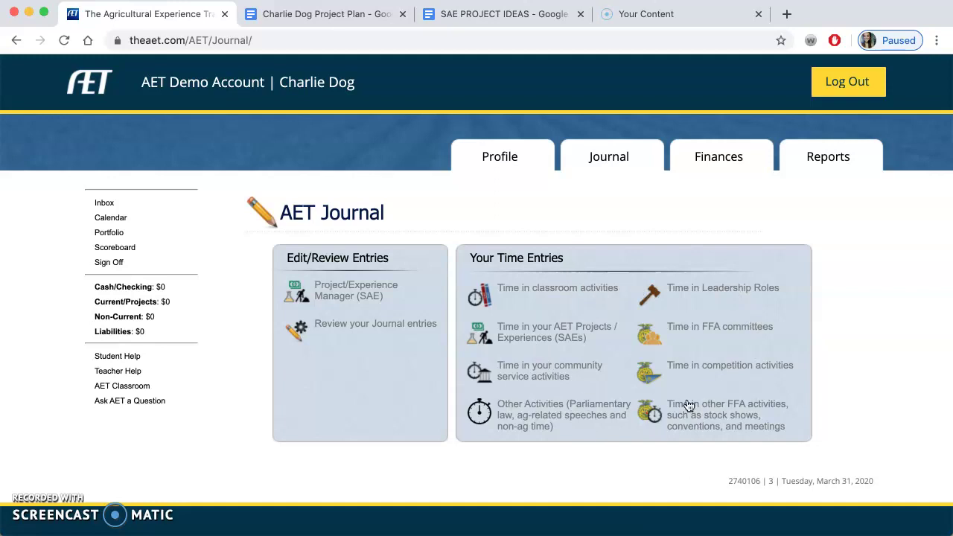
# Step: Start a journal entry for time in AET projects and choose Cucumber Plants as its project
pyautogui.click(583, 346)
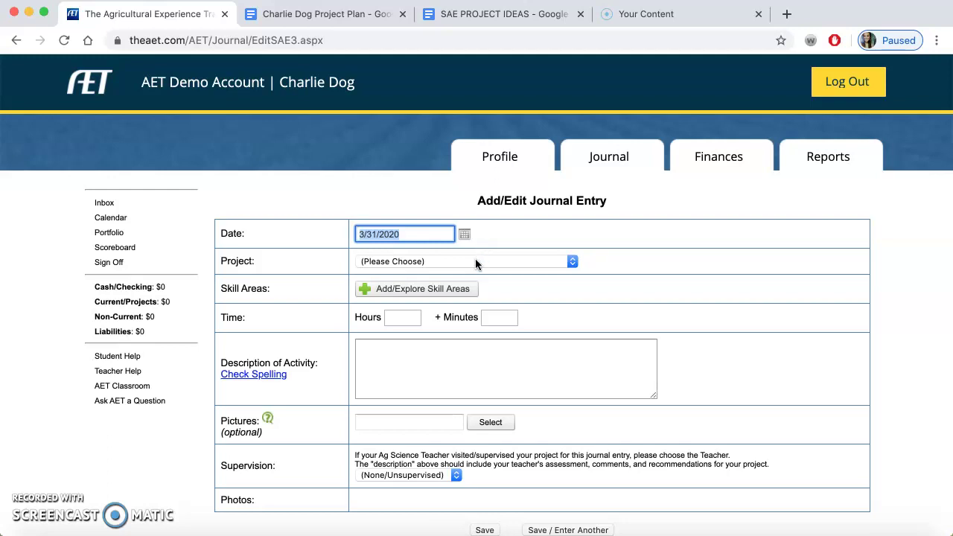
pyautogui.click(470, 262)
pyautogui.click(463, 268)
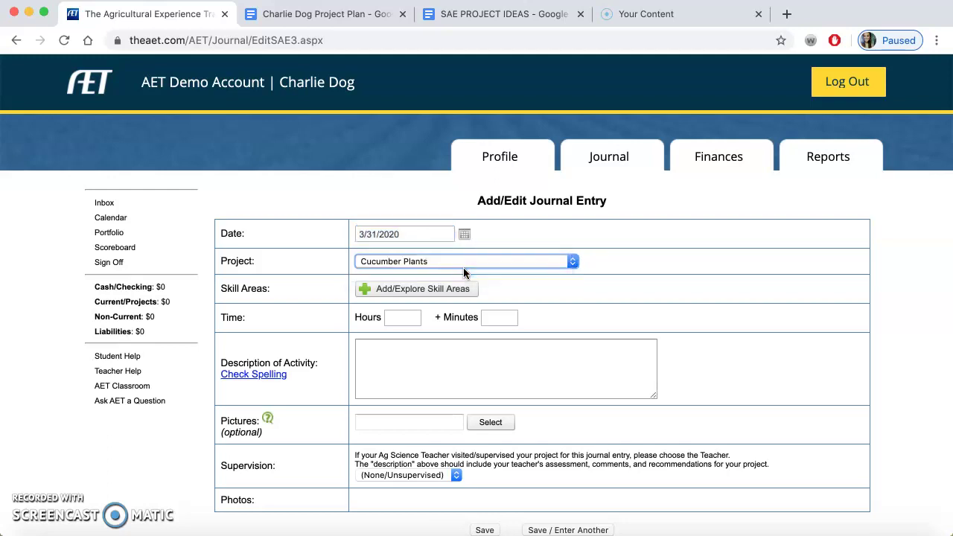
# Step: Add the project plan skills PS.01.01 and PS.01.02 to the journal entry and save the skill selection
pyautogui.click(452, 291)
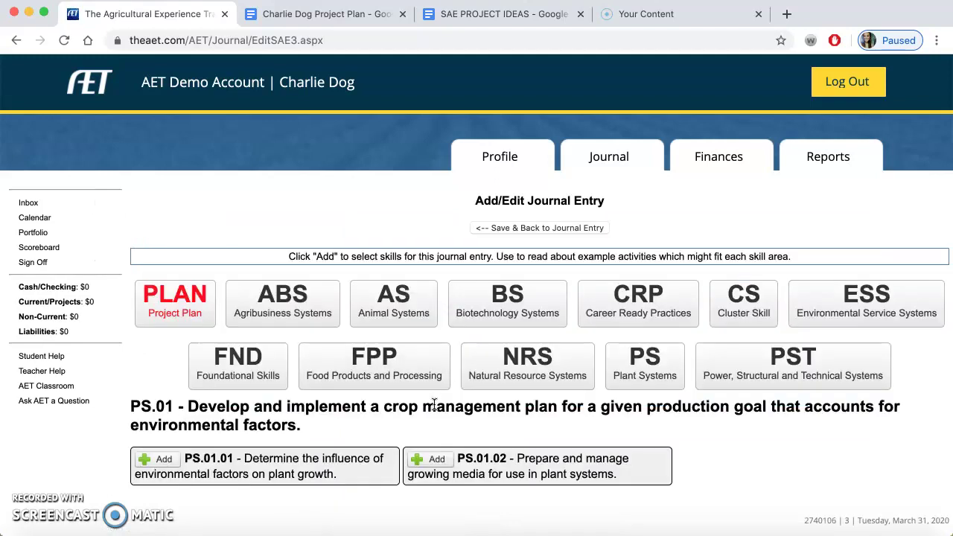
pyautogui.scroll(-1, 434, 405)
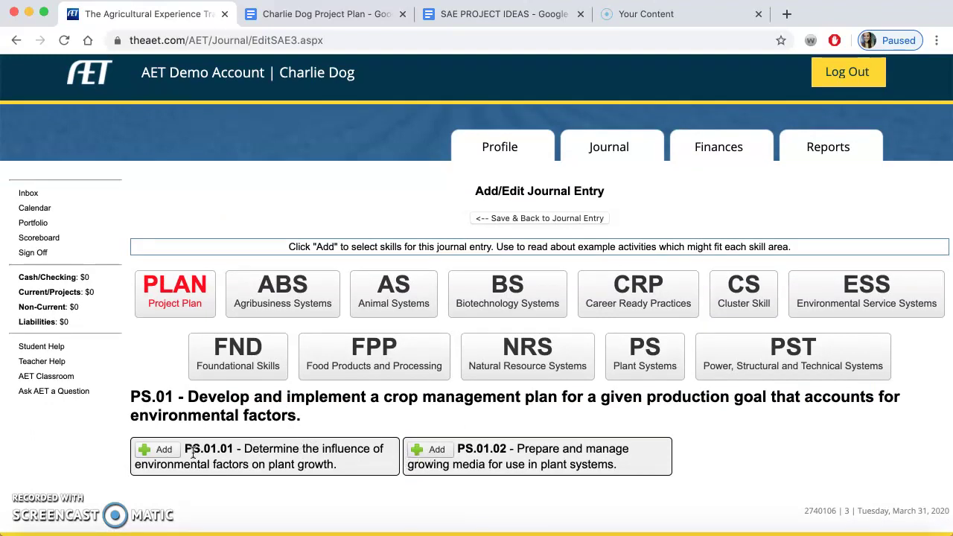
pyautogui.click(167, 450)
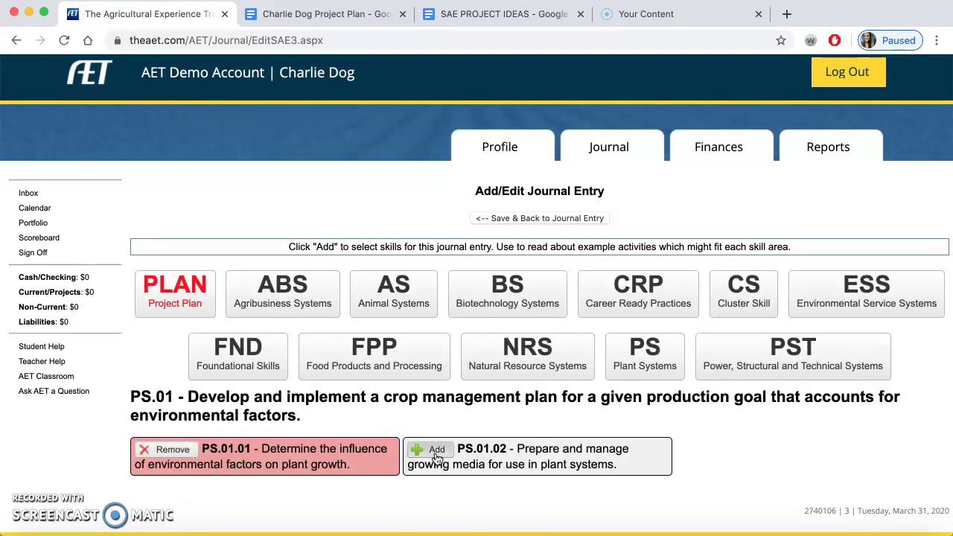
pyautogui.click(437, 450)
pyautogui.click(585, 218)
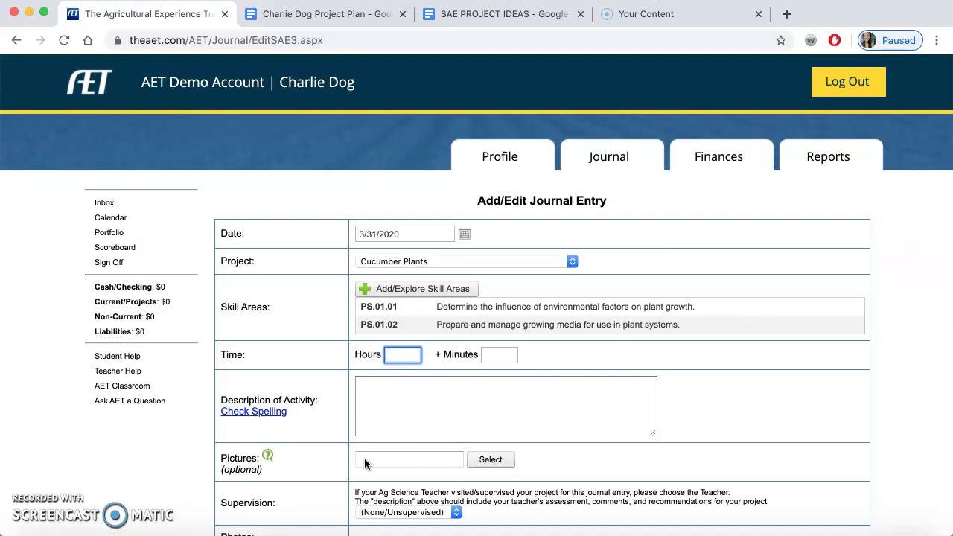
# Step: Enter 1 hour and describe "I prepared soil in a butter container, I planted cucumber seeds, watered them, and put them in my window so they can get sun."
pyautogui.write('1')
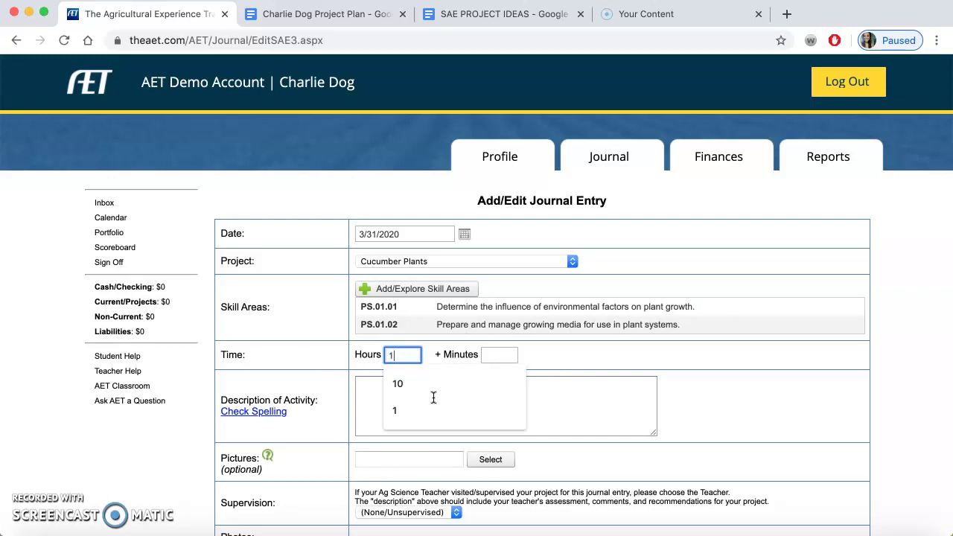
pyautogui.click(476, 408)
pyautogui.click(477, 411)
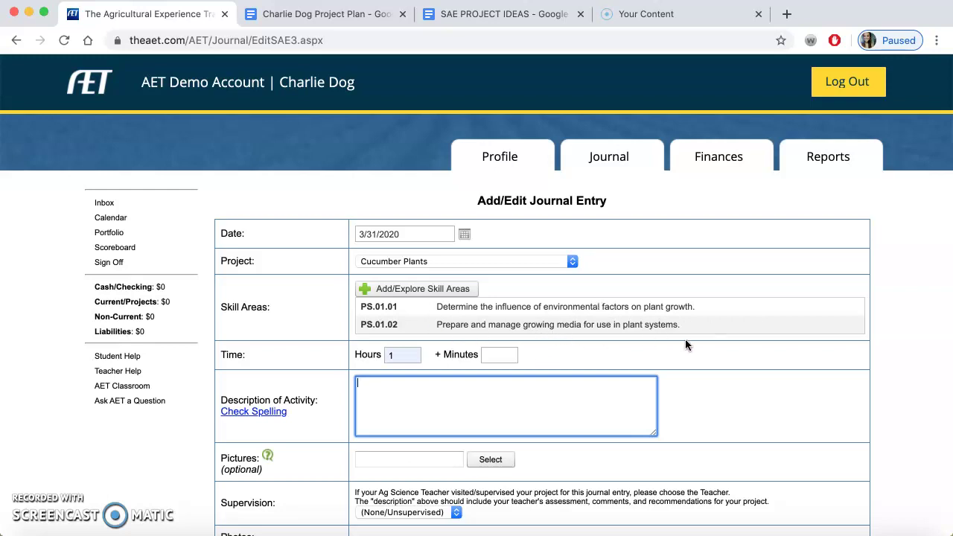
pyautogui.write('I prepared soil in a butter container, I planted cucumber seeds, watere')
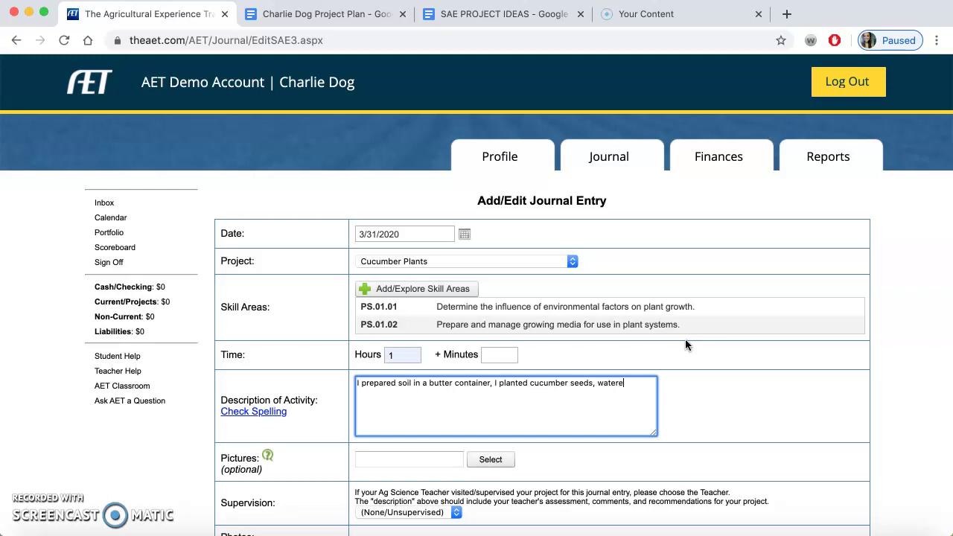
pyautogui.write('d them, and put them in my windo')
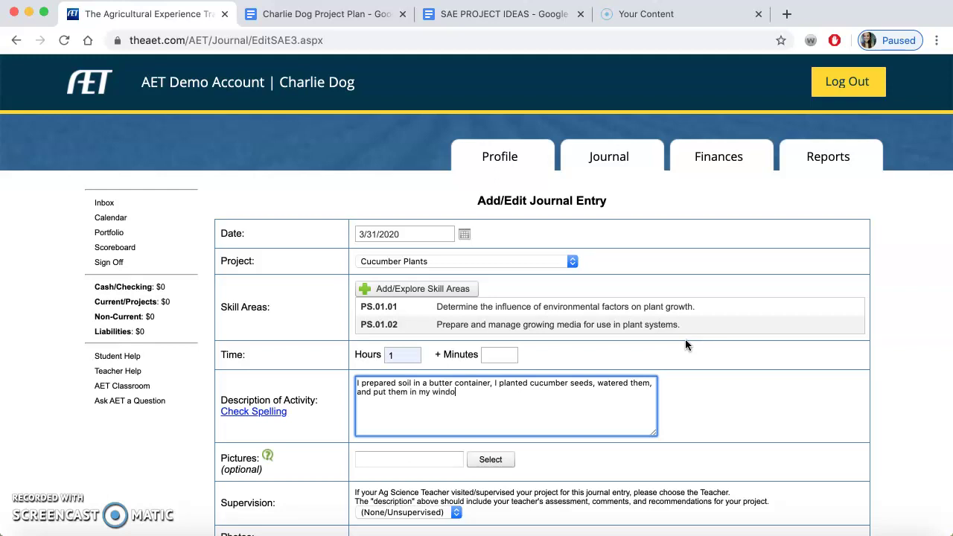
pyautogui.write('w so they can get sub')
pyautogui.write('.')
# Step: Run the spell check on the activity description and save the journal entry
pyautogui.click(274, 413)
pyautogui.click(603, 120)
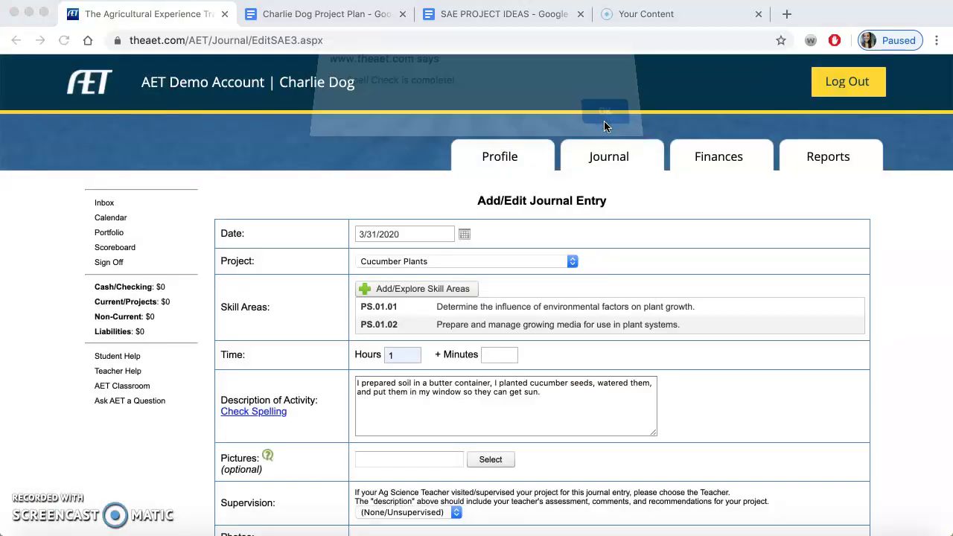
pyautogui.scroll(-3, 526, 478)
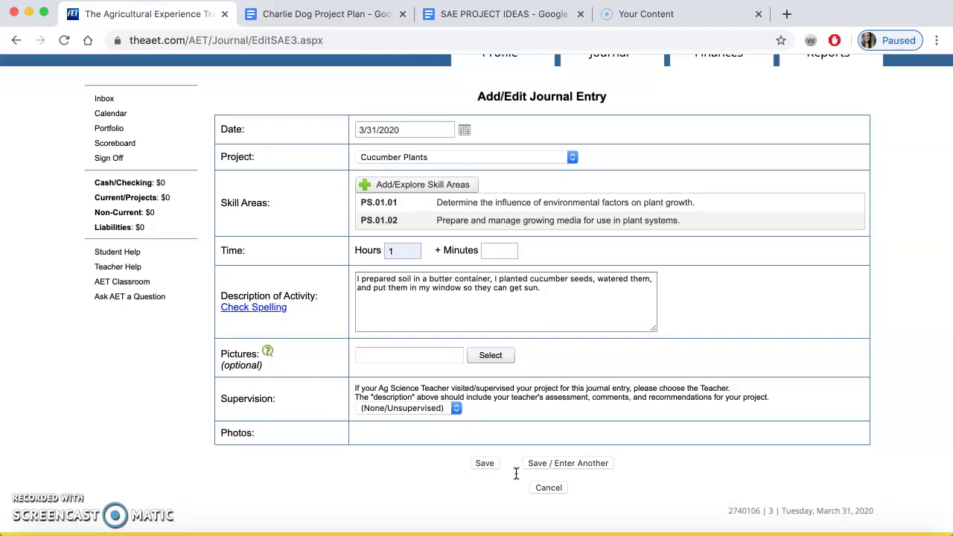
pyautogui.click(485, 464)
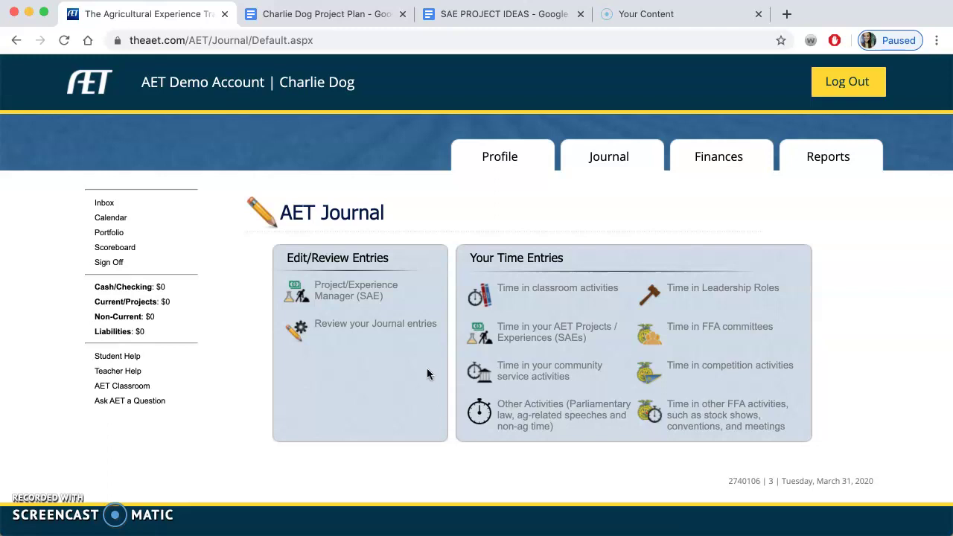
# Step: Open the review of journal entries and filter it by the Experience-related Activity category
pyautogui.click(387, 334)
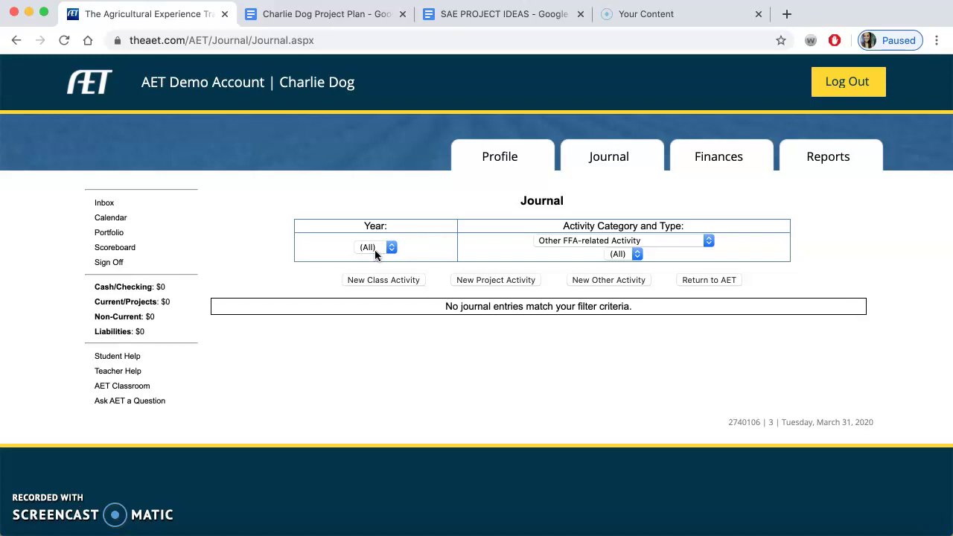
pyautogui.click(554, 246)
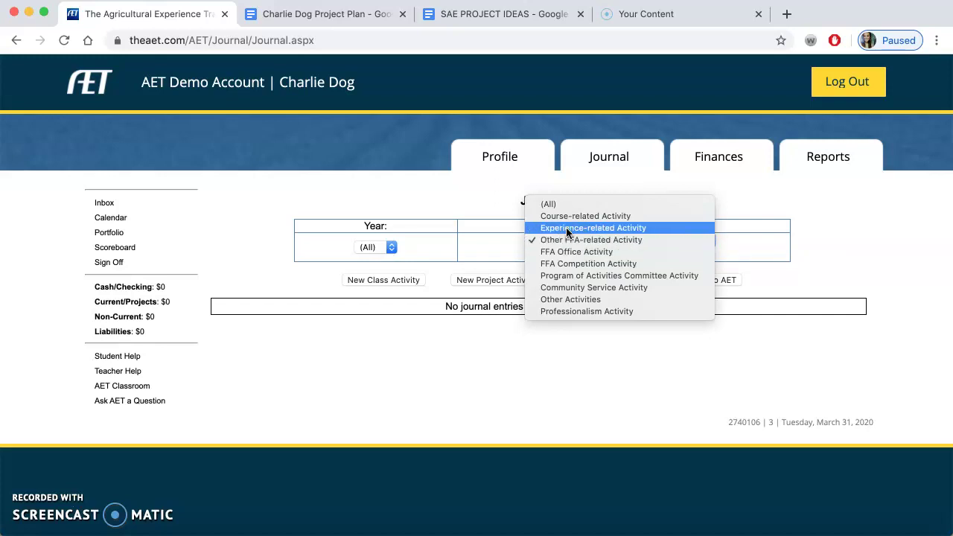
pyautogui.click(567, 229)
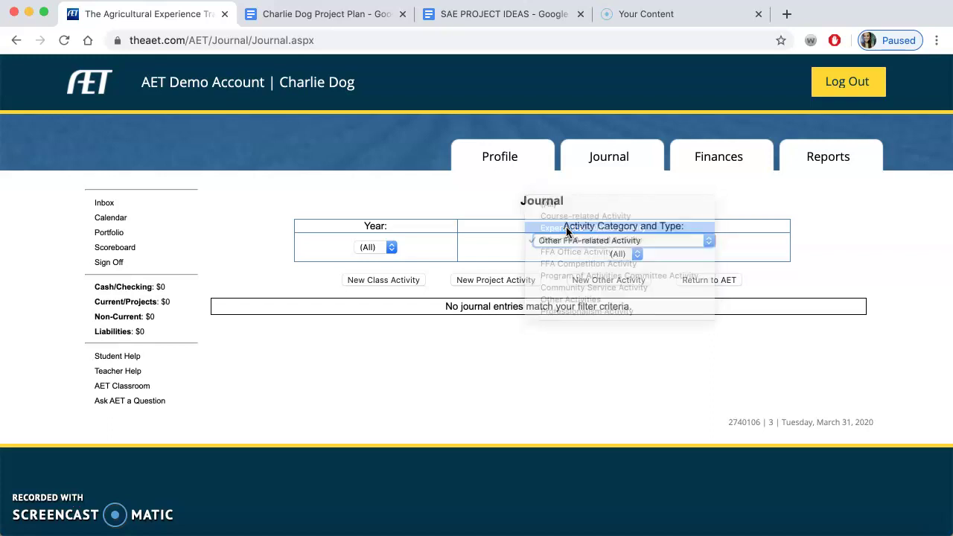